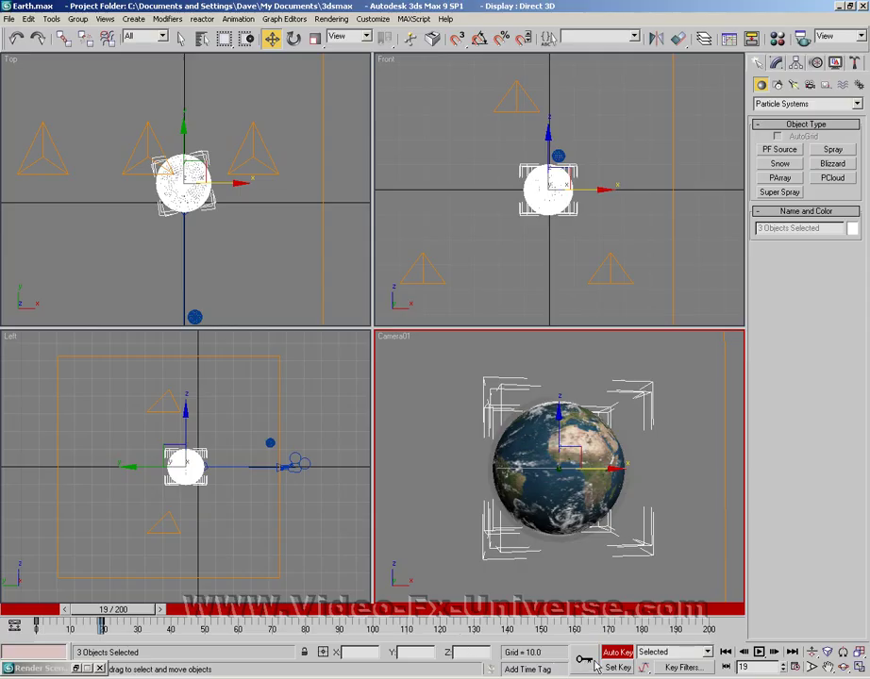
Step: Turn off Auto Key and review the selected objects' Object Properties at frame 11
key(n)
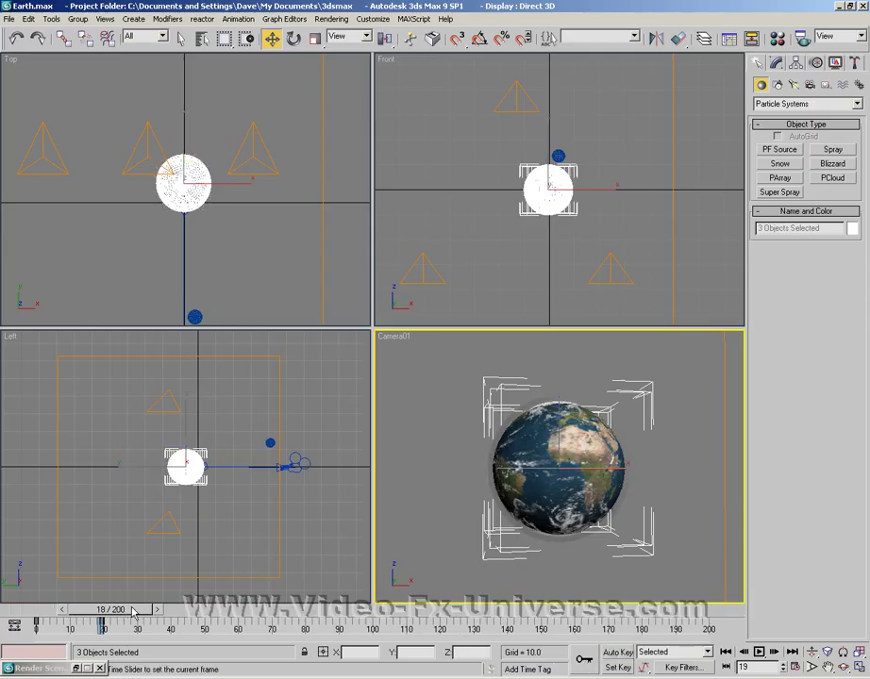
drag(115, 609, 107, 610)
right_click(617, 469)
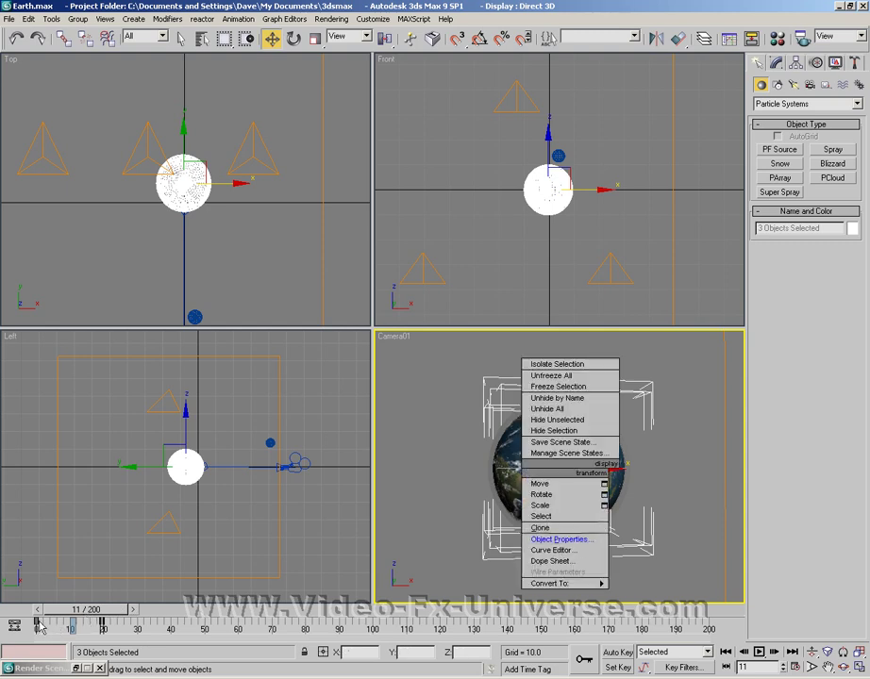
click(598, 539)
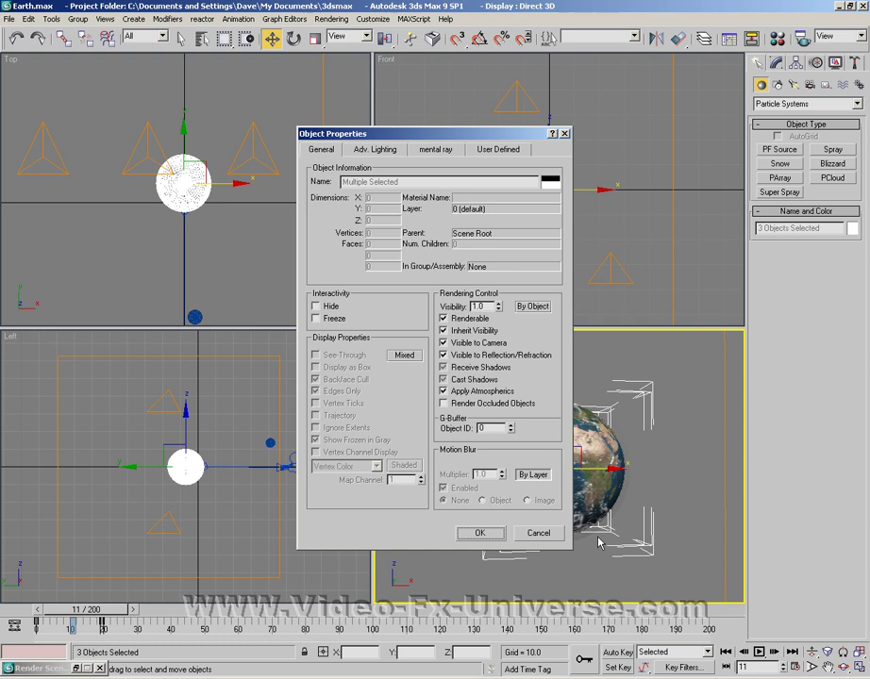
click(564, 134)
Step: Return to the first frame and recheck the selected objects' Object Properties
drag(87, 609, 71, 609)
right_click(564, 485)
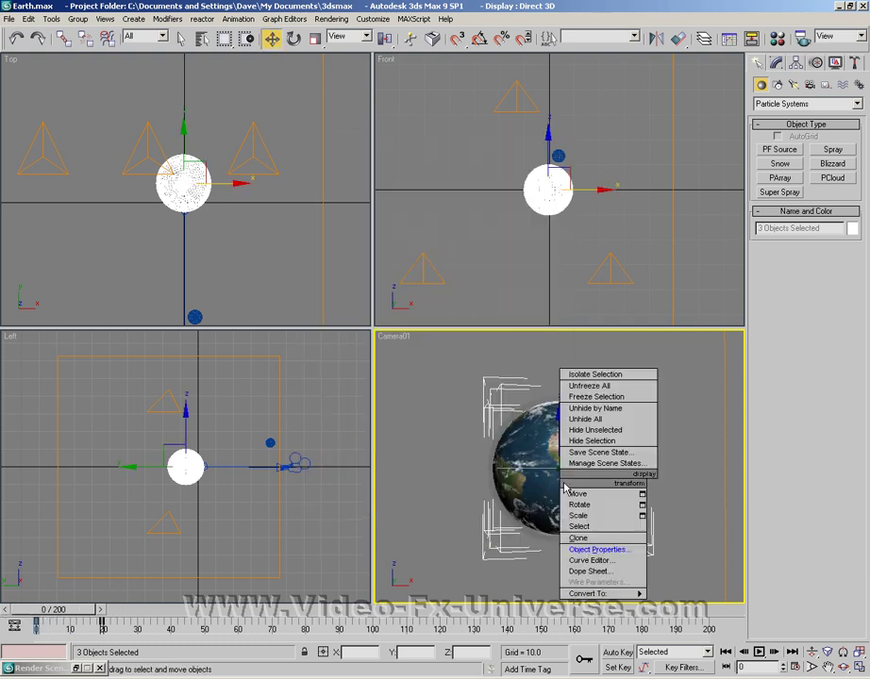
click(596, 549)
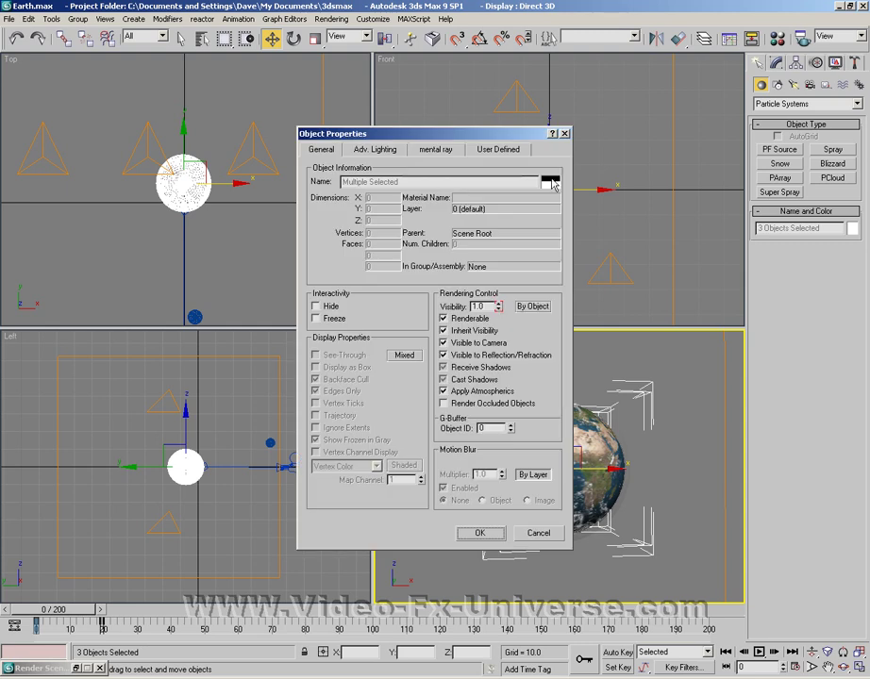
click(564, 134)
Step: At frame 19, inspect the Earth's Object Properties without making changes
drag(95, 609, 148, 611)
key(w)
right_click(558, 478)
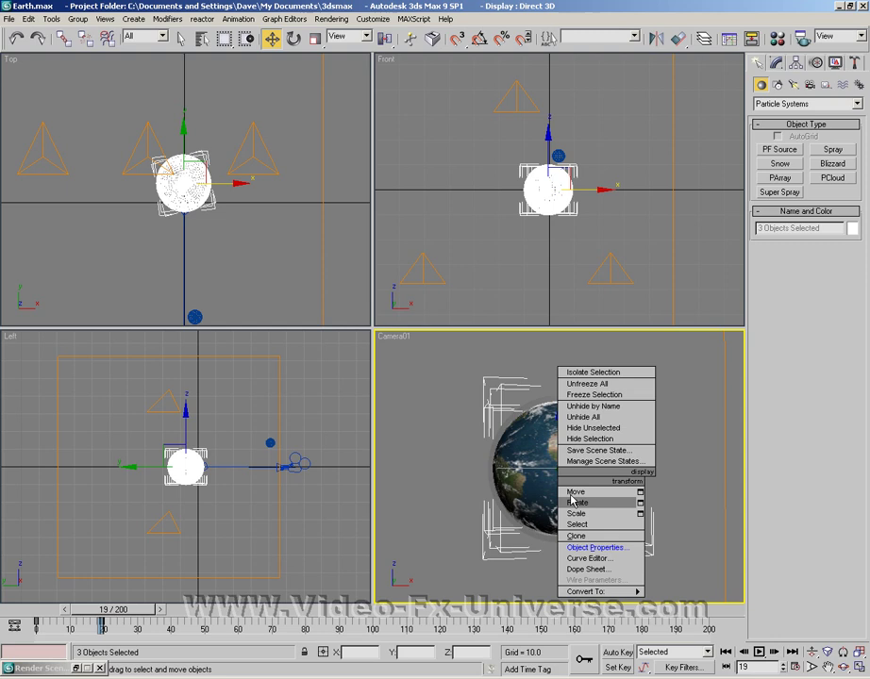
click(590, 548)
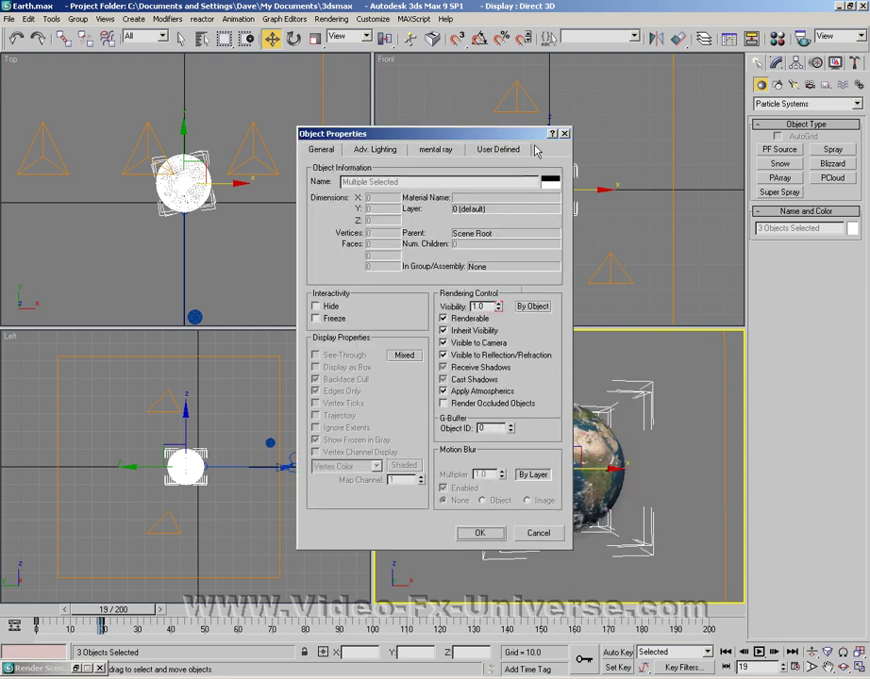
click(564, 134)
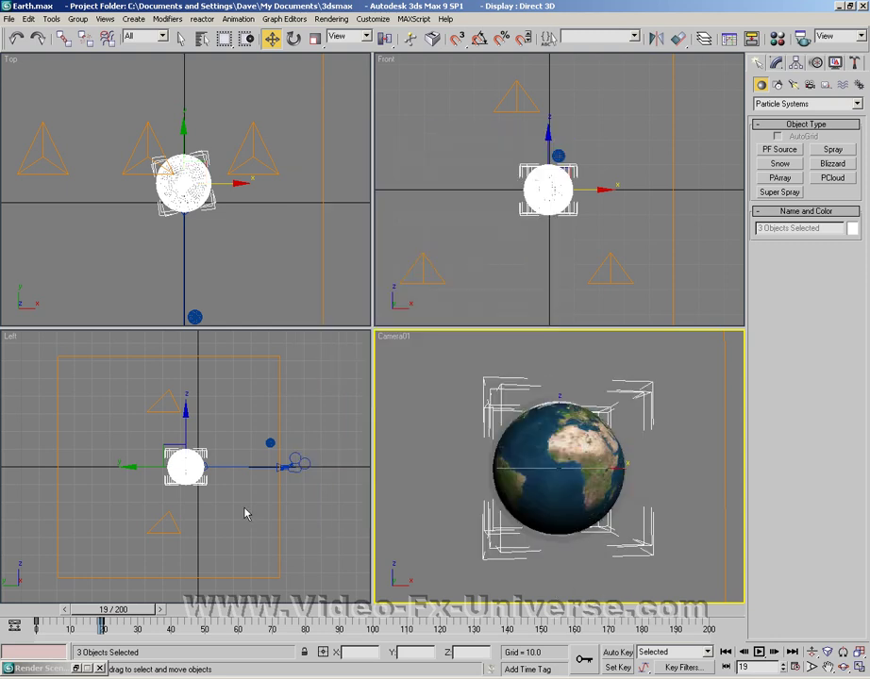
Step: Step to frame 20 and adjust the selected objects' visibility in Object Properties
click(163, 610)
right_click(547, 439)
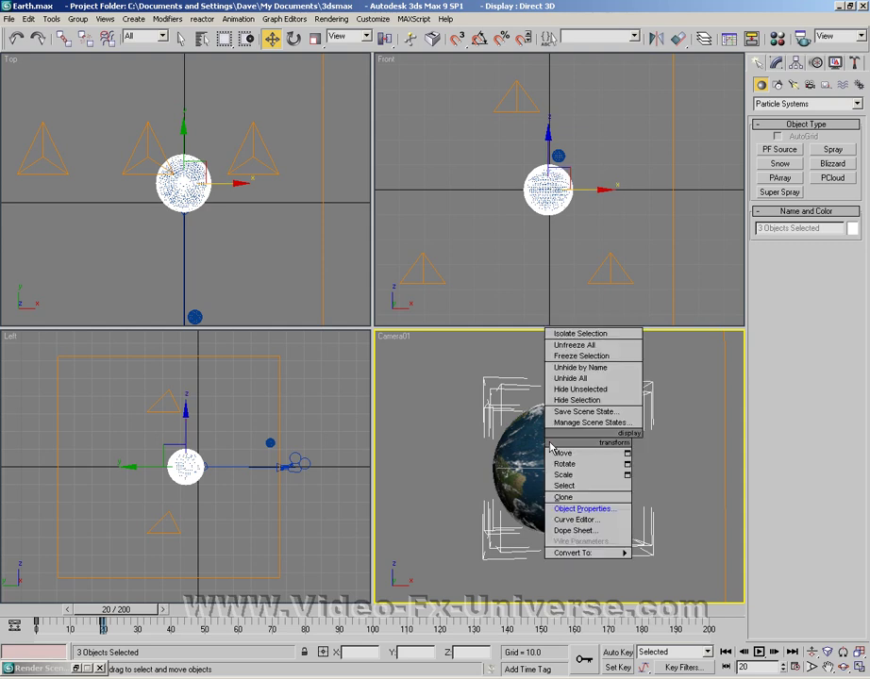
click(579, 508)
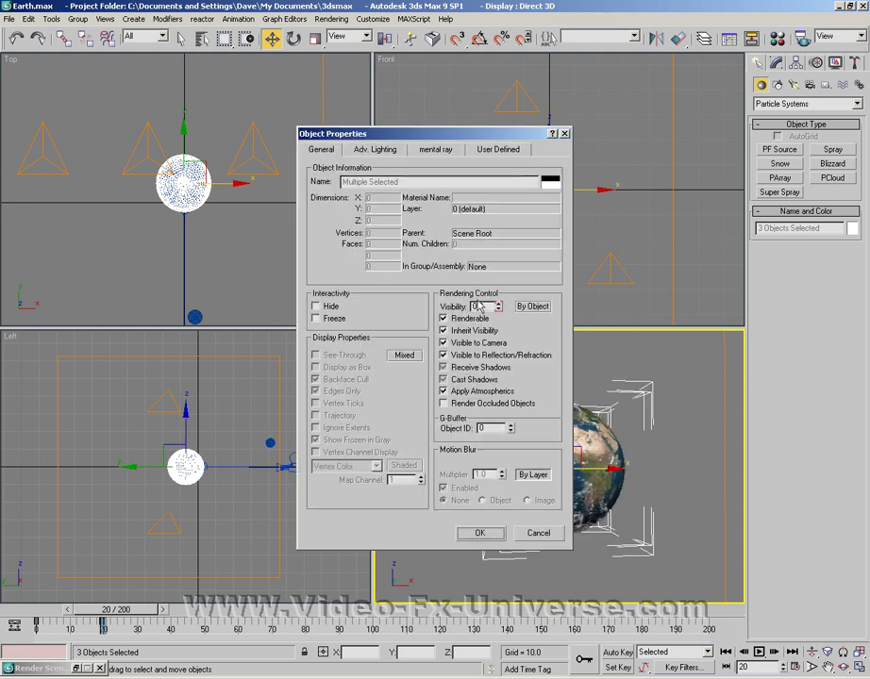
click(564, 134)
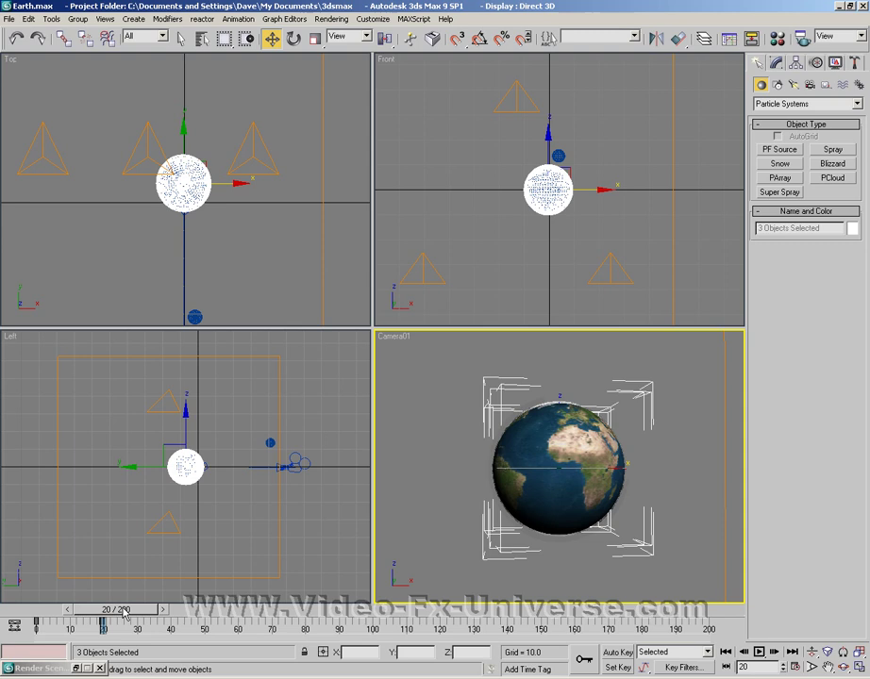
drag(124, 613, 95, 618)
key(w)
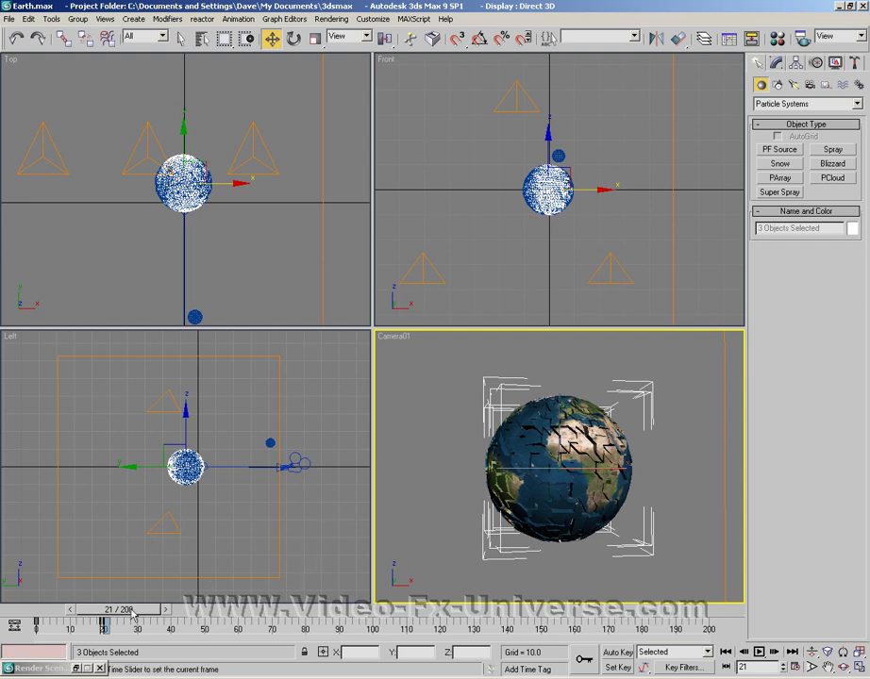
mouse_move(130, 614)
mouse_down()
mouse_move(71, 614)
mouse_move(121, 614)
mouse_up()
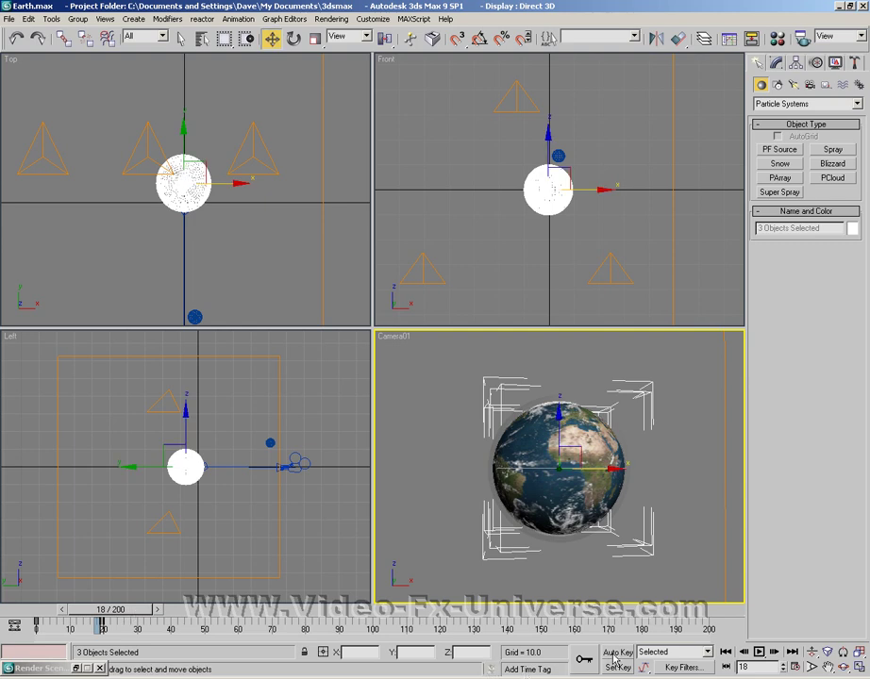
drag(113, 618, 122, 619)
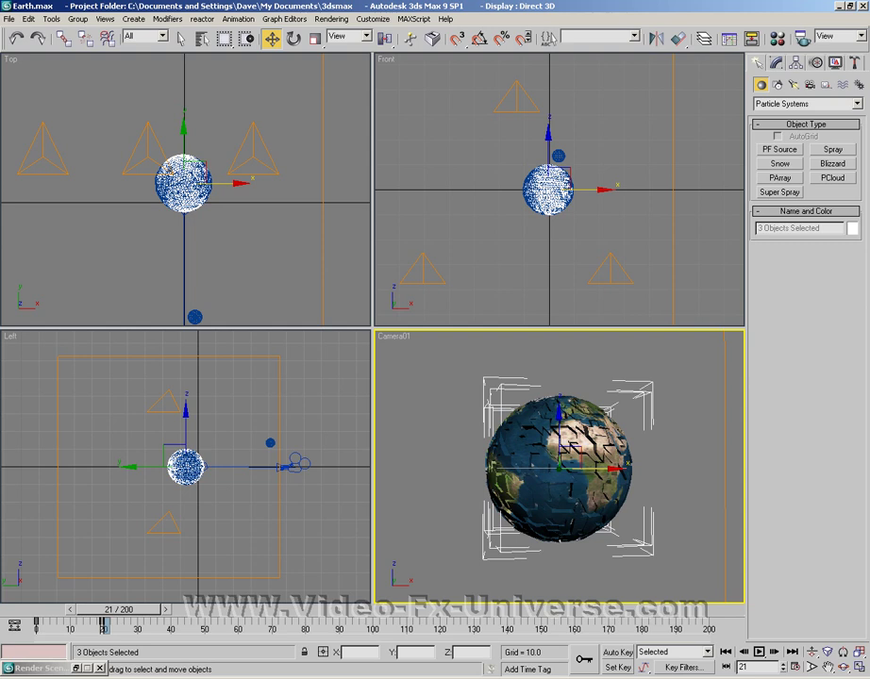
drag(131, 614, 96, 614)
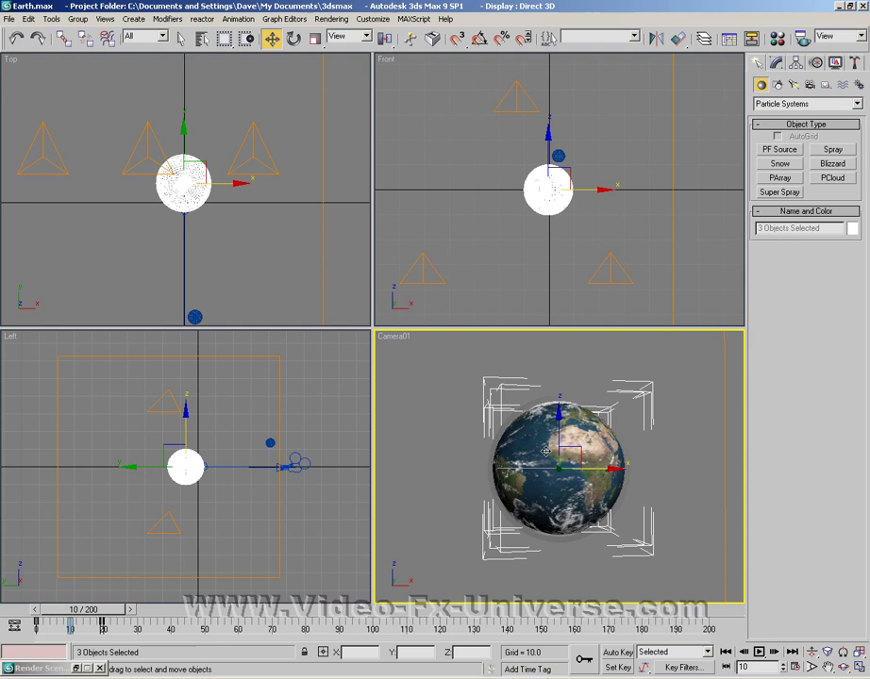
Step: Create an Omni light, Omni01, at the Earth in the Top viewport
click(133, 19)
mouse_move(146, 160)
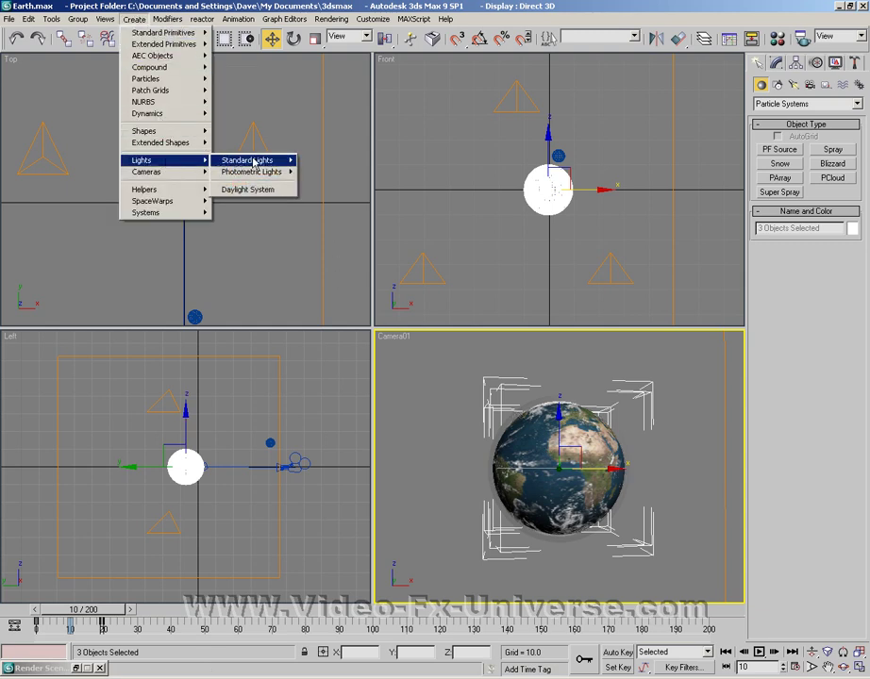
mouse_move(255, 162)
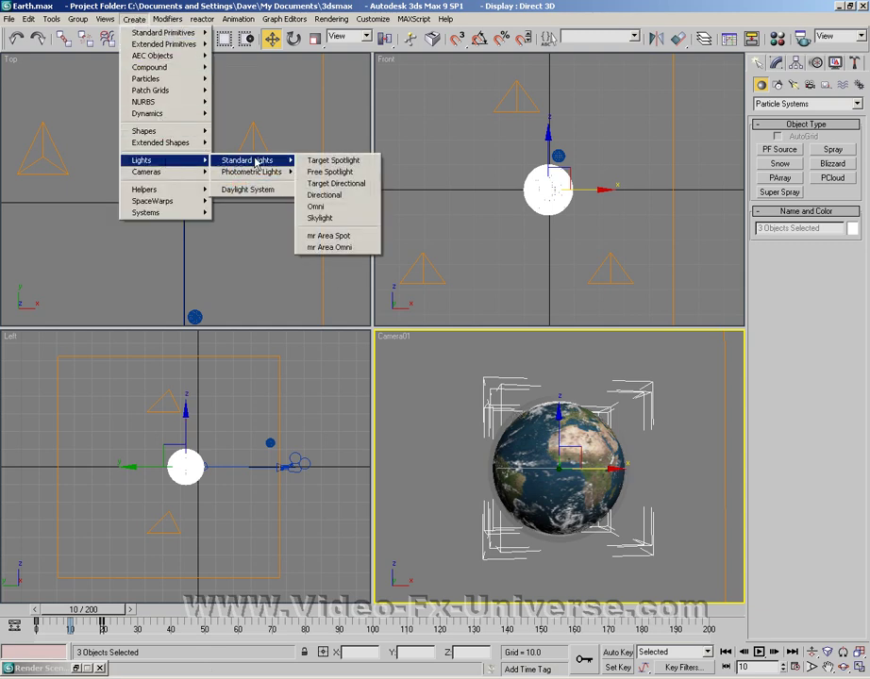
click(318, 207)
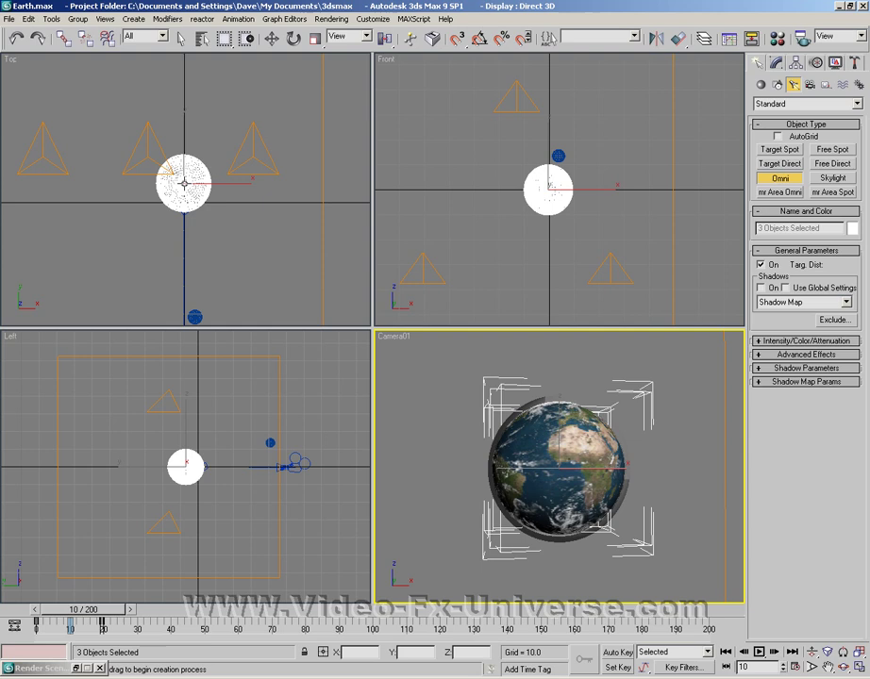
click(184, 182)
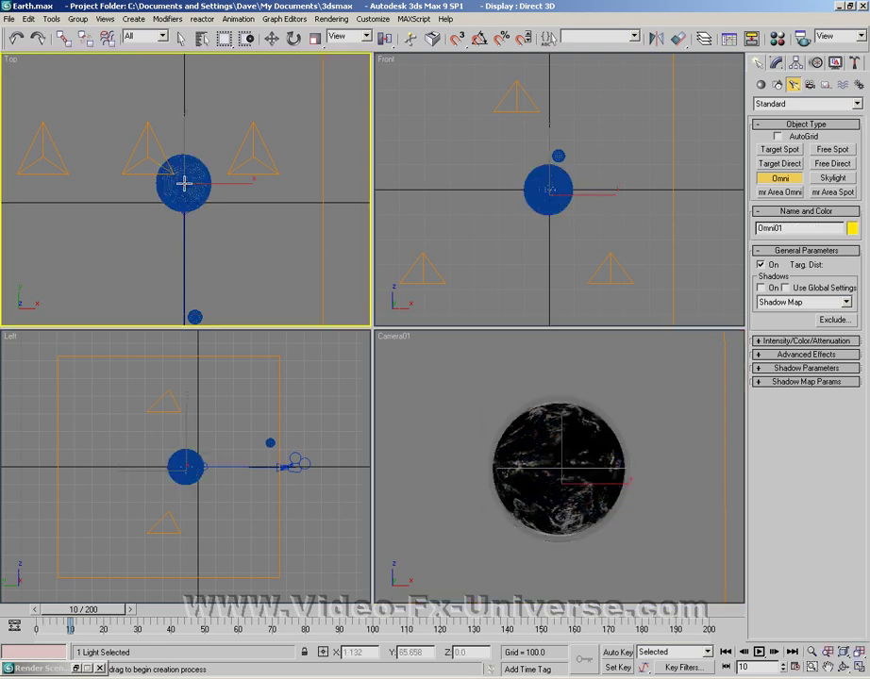
Step: Position Omni01 in the Left and Front views, then make the camera view active
click(175, 425)
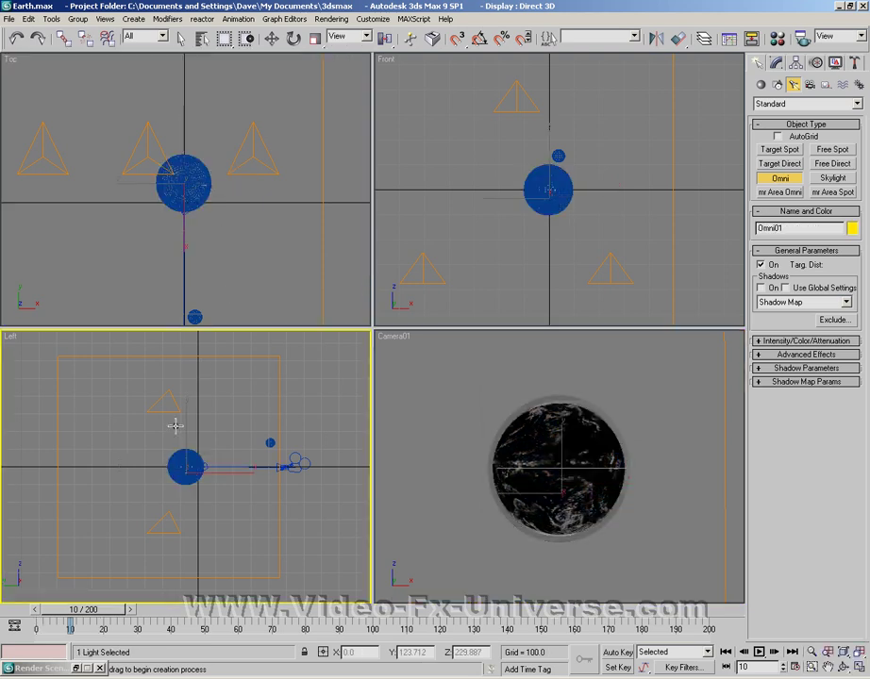
scroll(200, 436, up, 6)
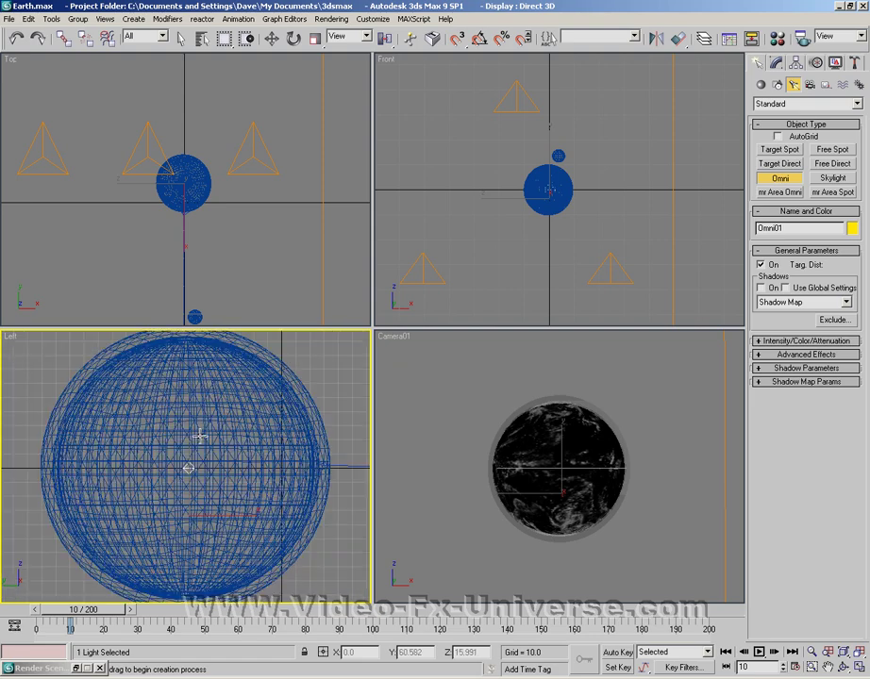
scroll(200, 436, down, 4)
click(563, 209)
scroll(563, 212, up, 5)
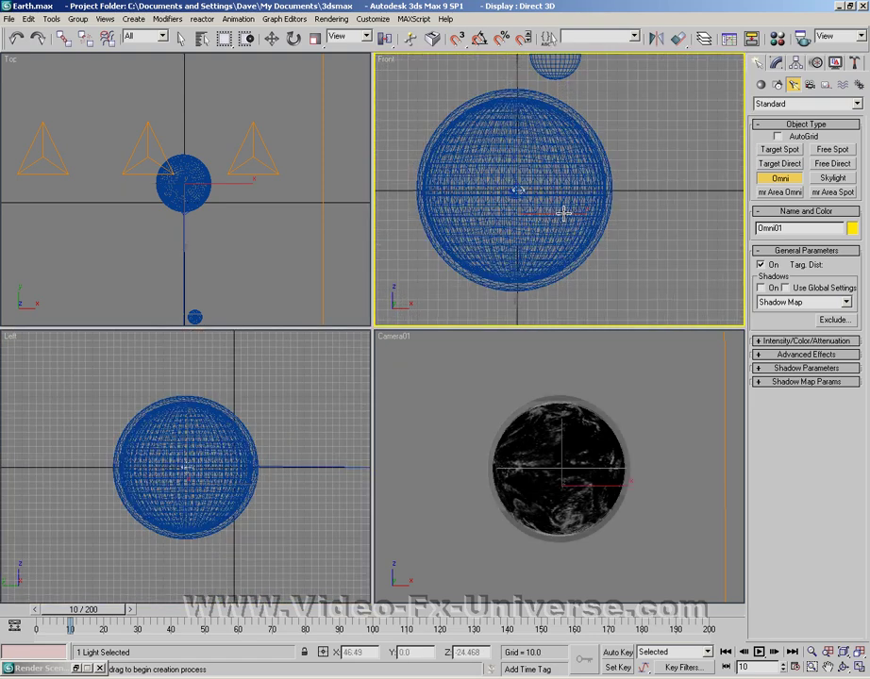
scroll(563, 211, up, 2)
scroll(563, 211, down, 7)
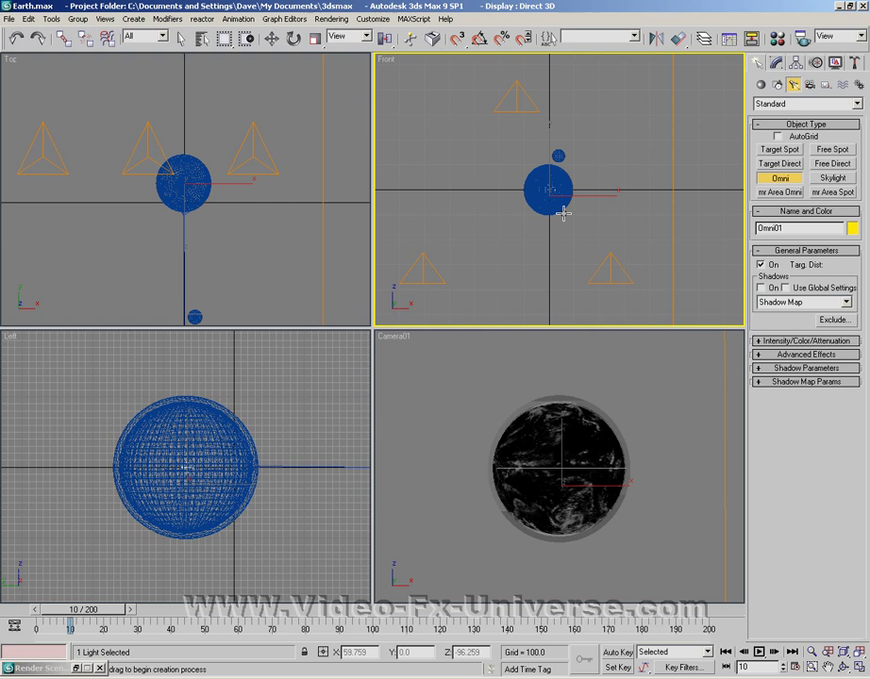
scroll(563, 211, up, 3)
click(522, 404)
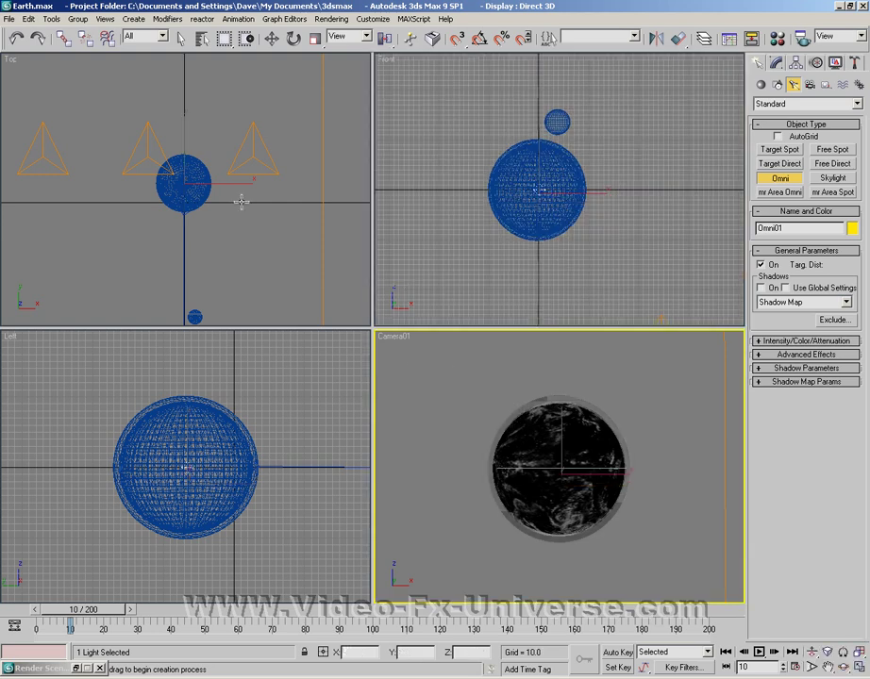
scroll(183, 204, down, 5)
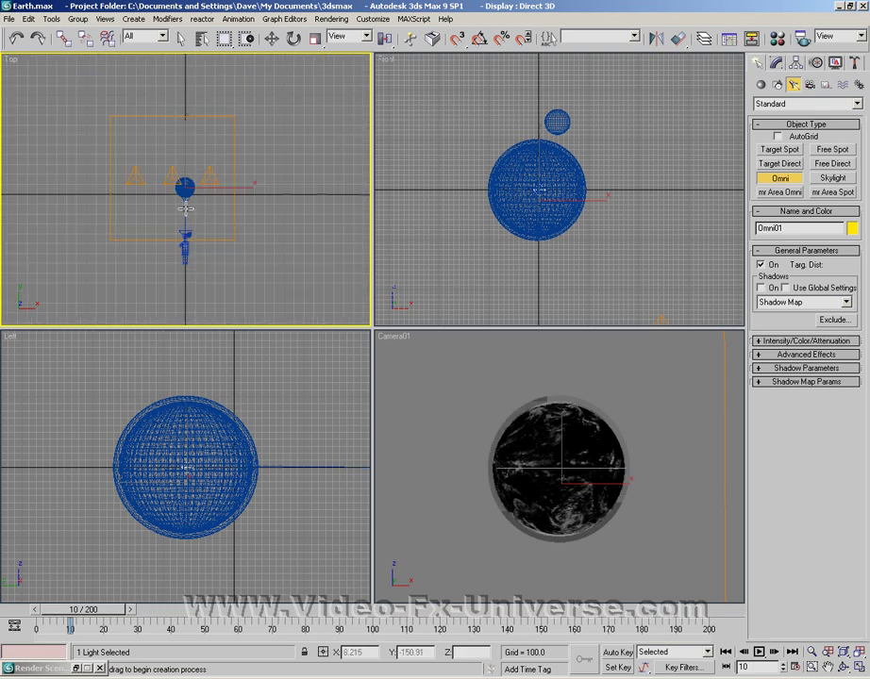
click(133, 18)
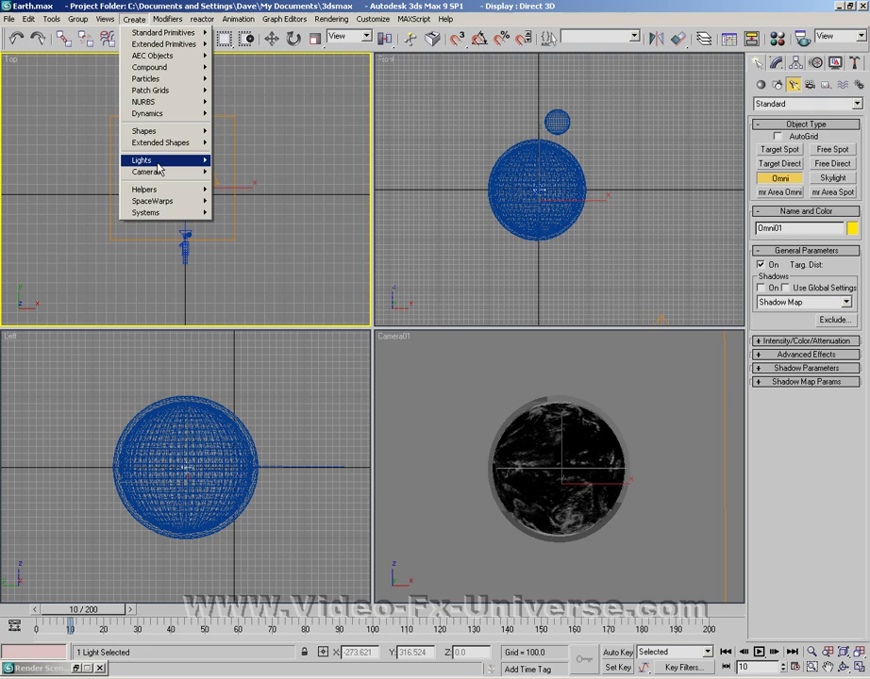
Step: Create a Target Spotlight, Spot01, below the Earth and aim it up at the Earth
mouse_move(158, 166)
mouse_move(259, 160)
click(325, 162)
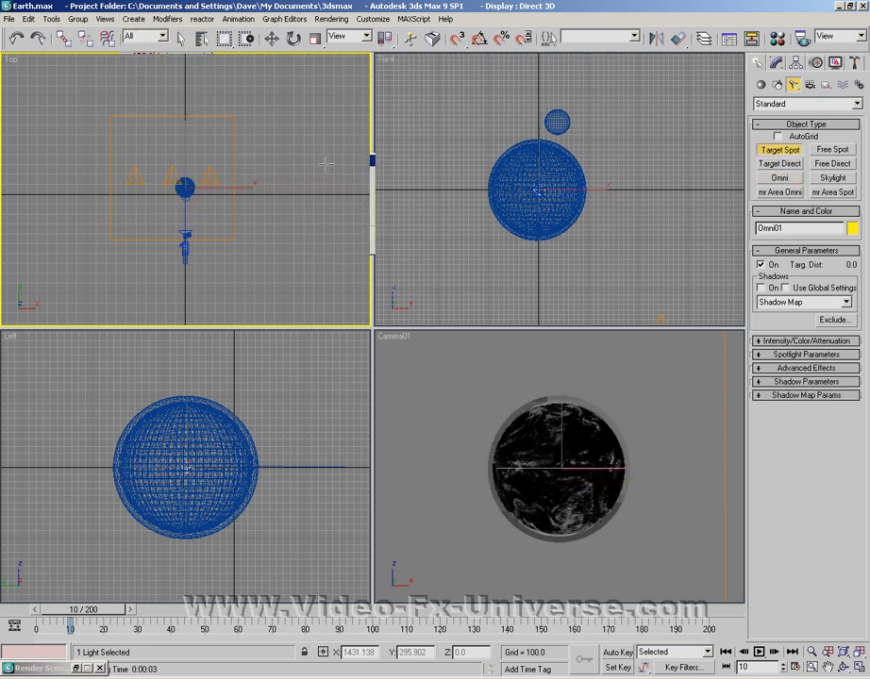
middle_drag(252, 207, 261, 132)
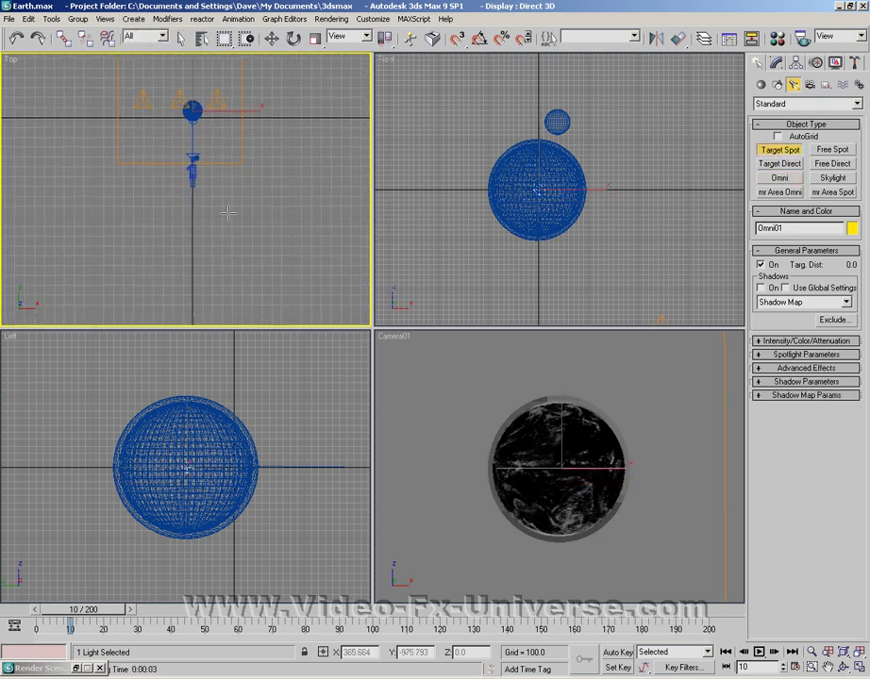
drag(190, 273, 194, 75)
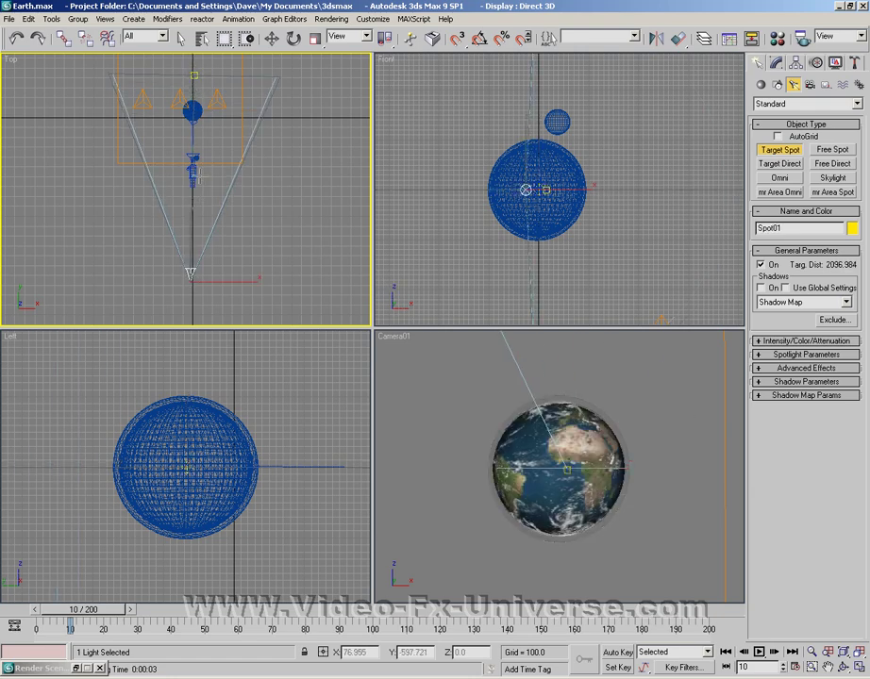
Step: Preview the lit debris by scrubbing to frame 40, then back to frame 29
right_click(405, 359)
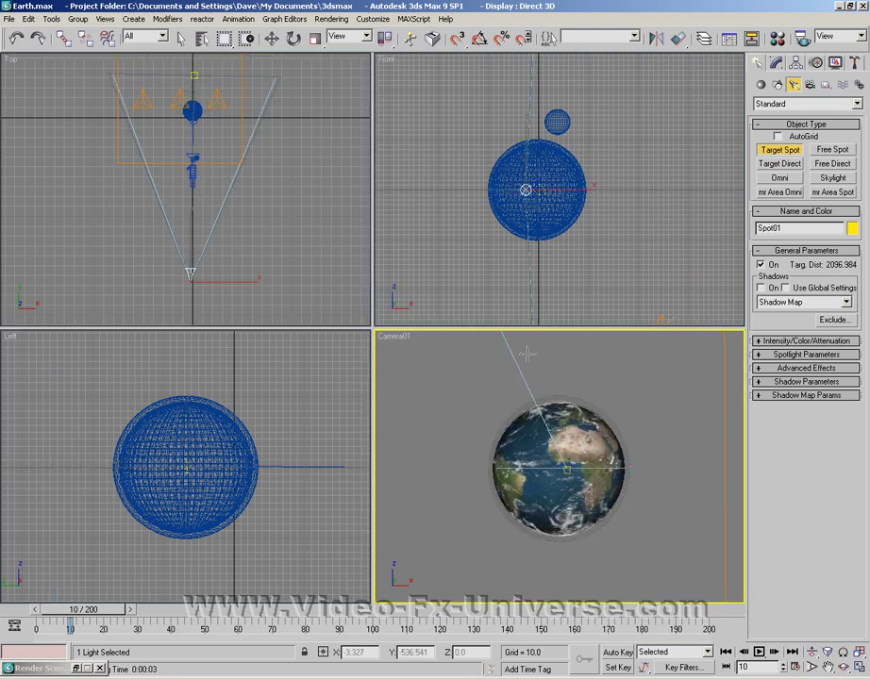
right_click(245, 273)
drag(95, 613, 158, 615)
click(422, 418)
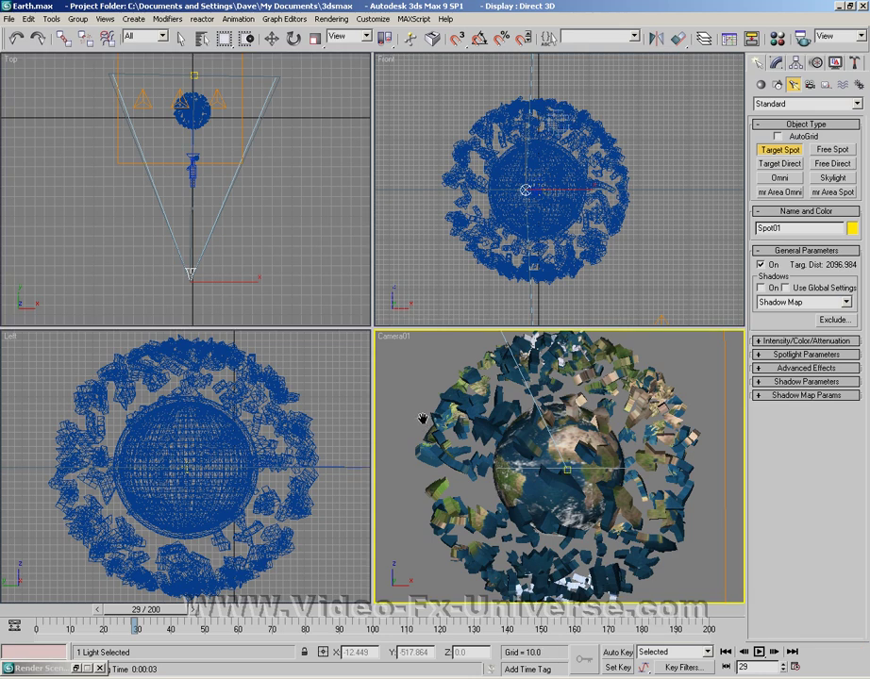
Step: Restore the Render Scene dialog and render the Camera01 view with Shift+Q
click(77, 669)
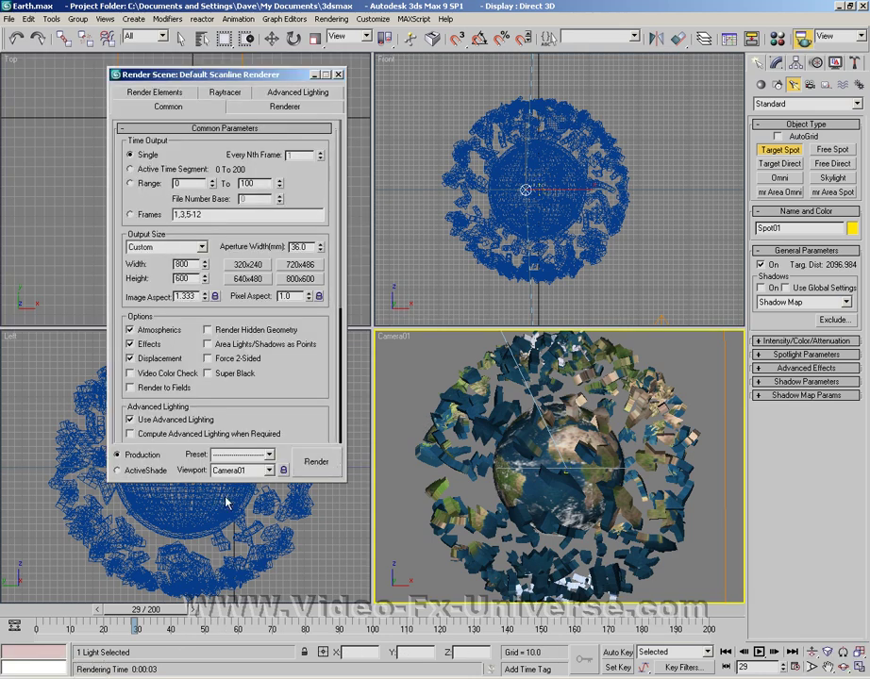
key(shift+q)
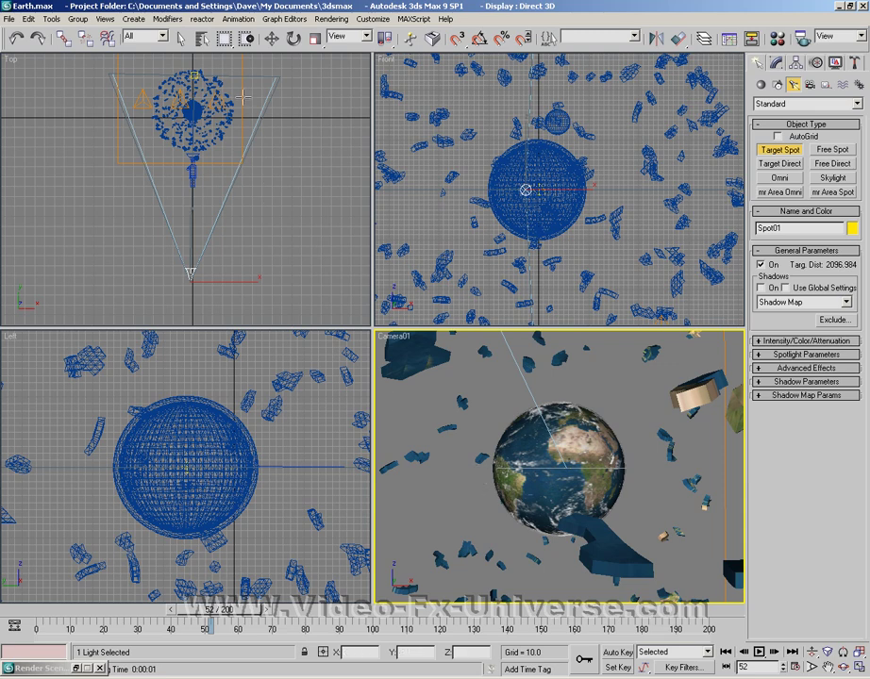
Step: Select the Omni01 light using Select by Name
click(201, 38)
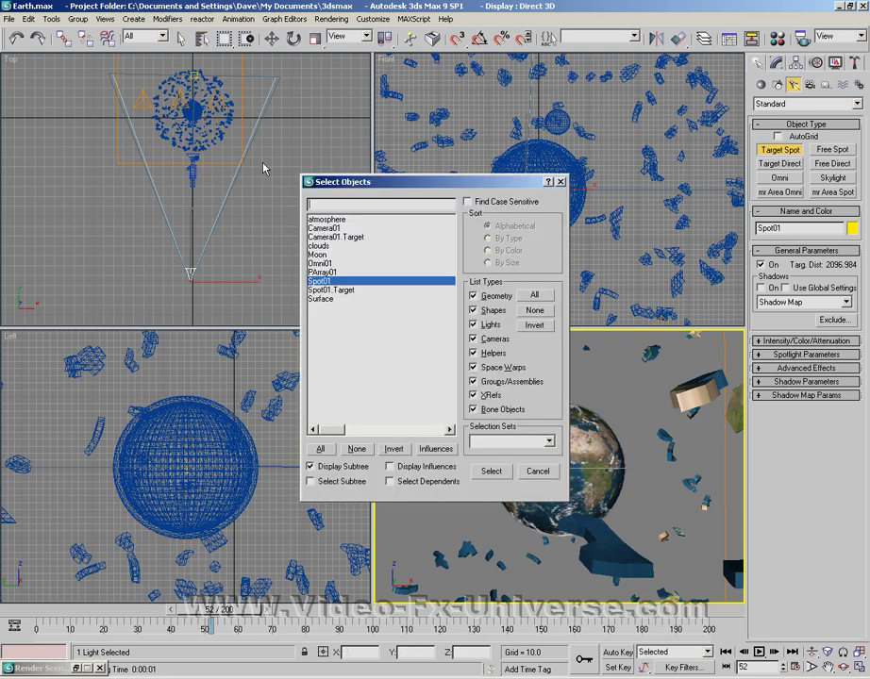
click(321, 263)
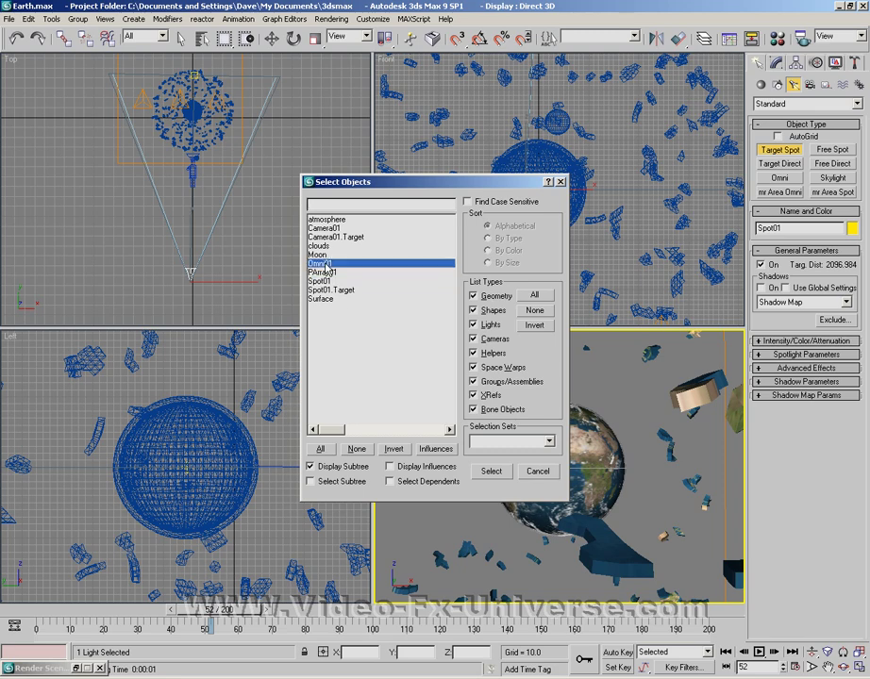
click(490, 471)
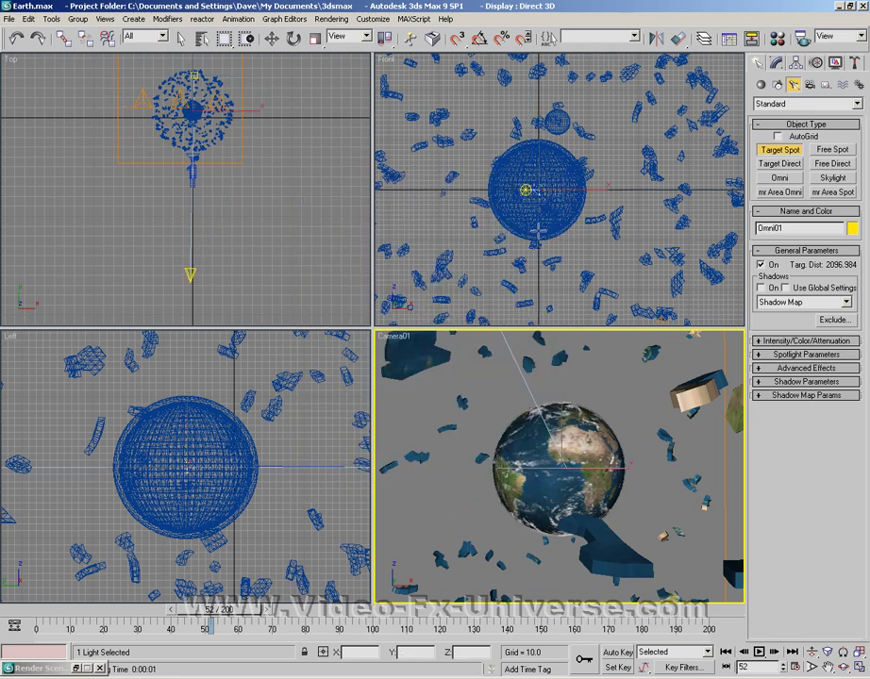
key(w)
Step: In the Light Lister, set Omni01's Multiplier to 4.0 and refresh
right_click(558, 460)
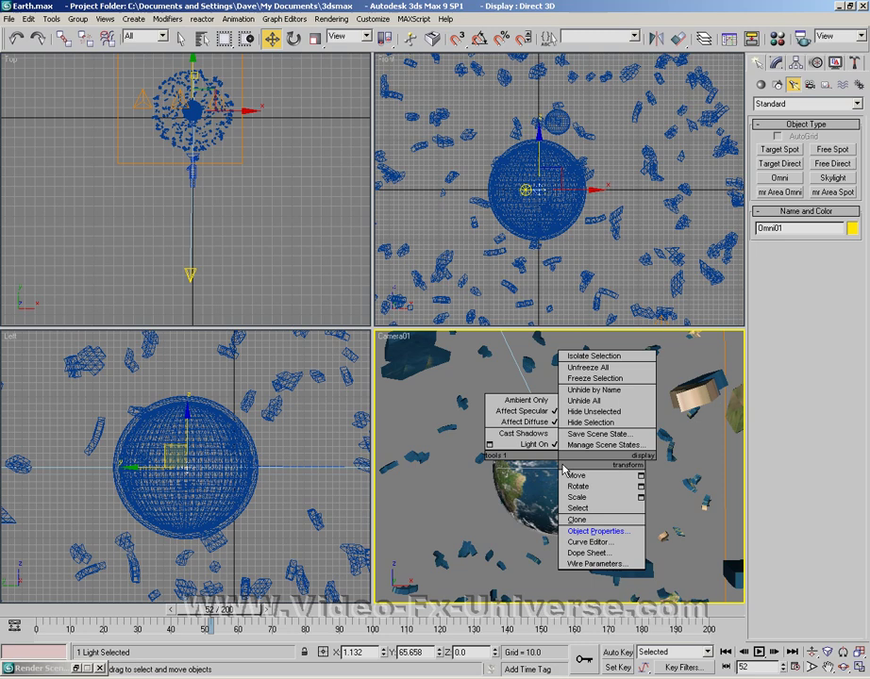
click(491, 445)
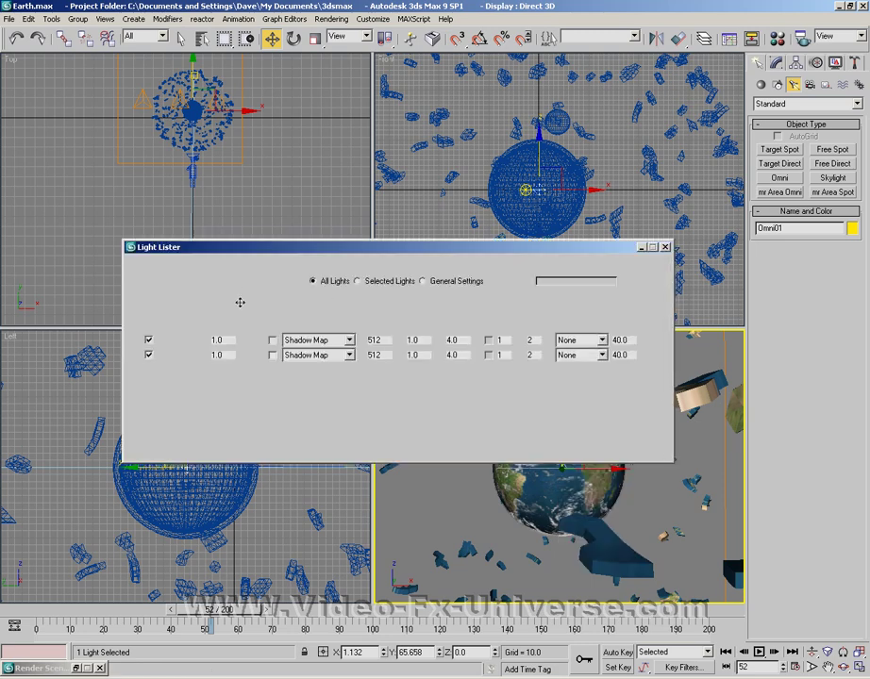
text(4)
key(Return)
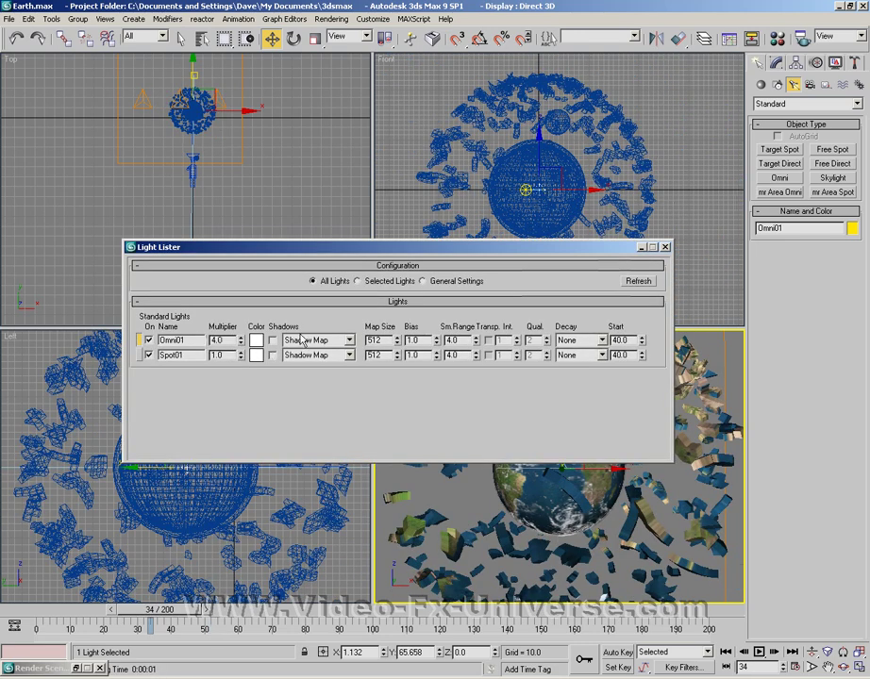
click(636, 281)
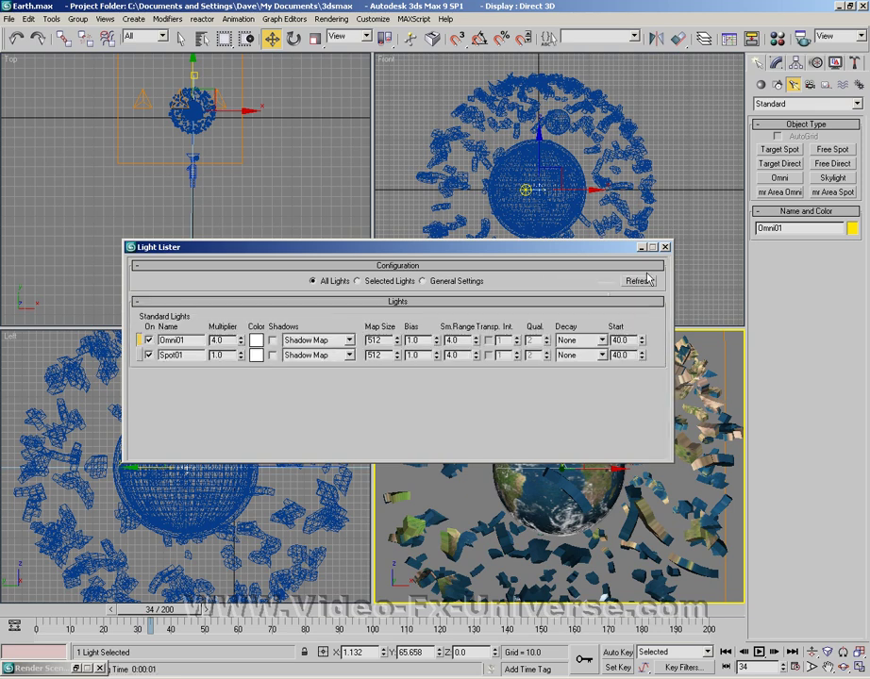
click(665, 247)
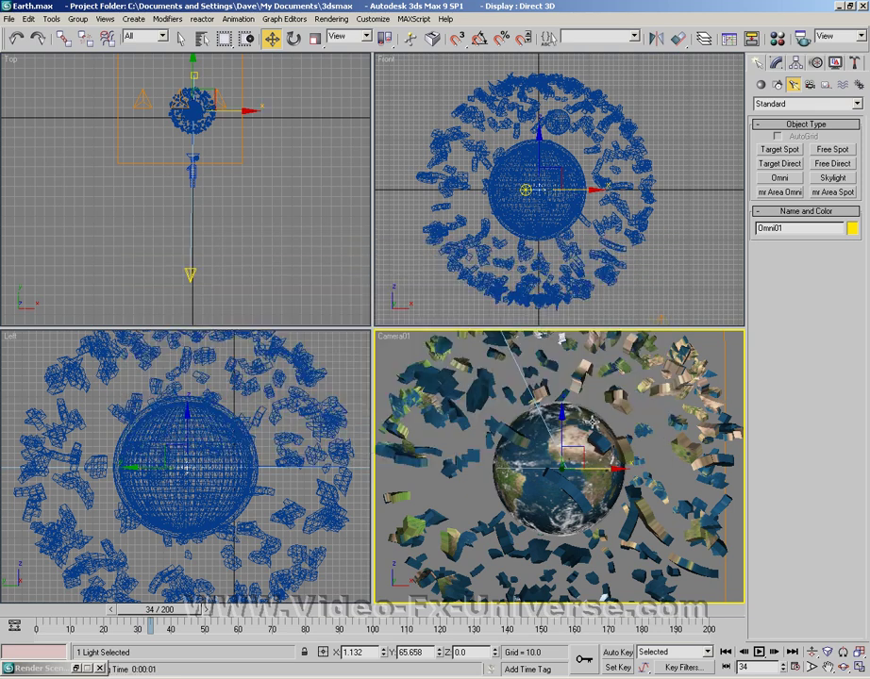
Step: Render frame 34 with the brighter light, then close the render windows
click(76, 669)
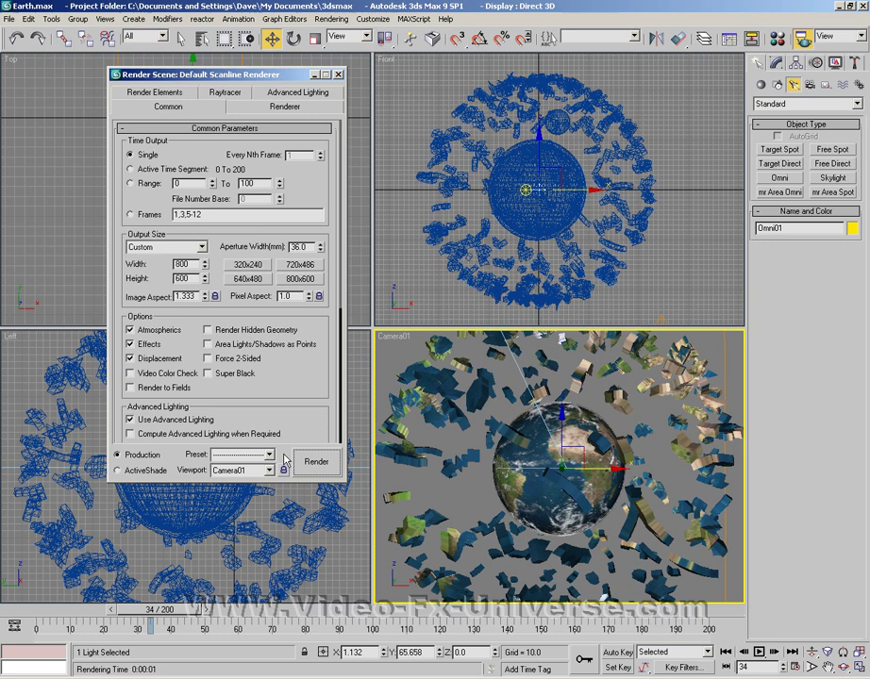
click(309, 460)
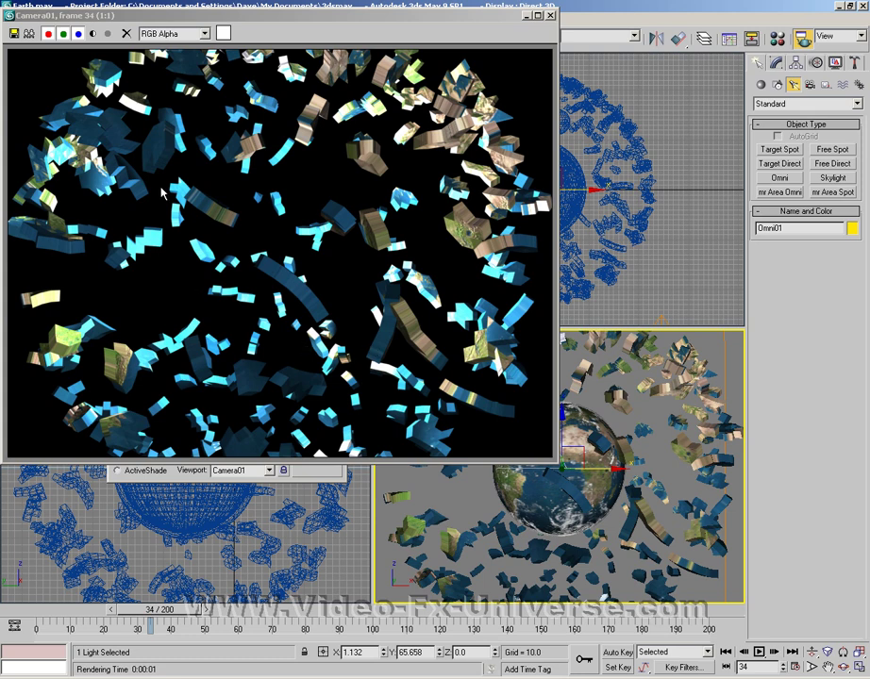
click(550, 16)
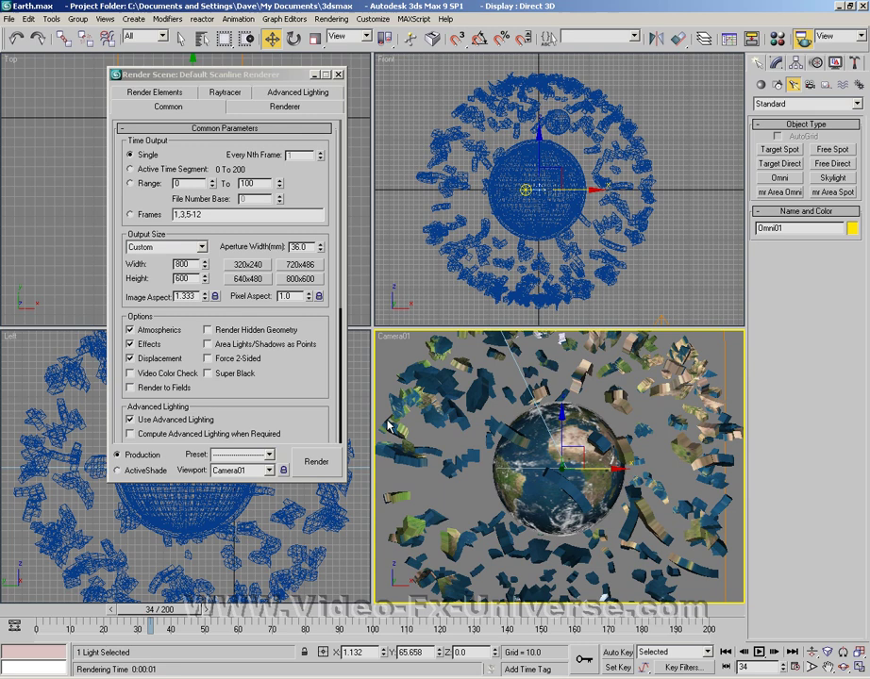
click(338, 73)
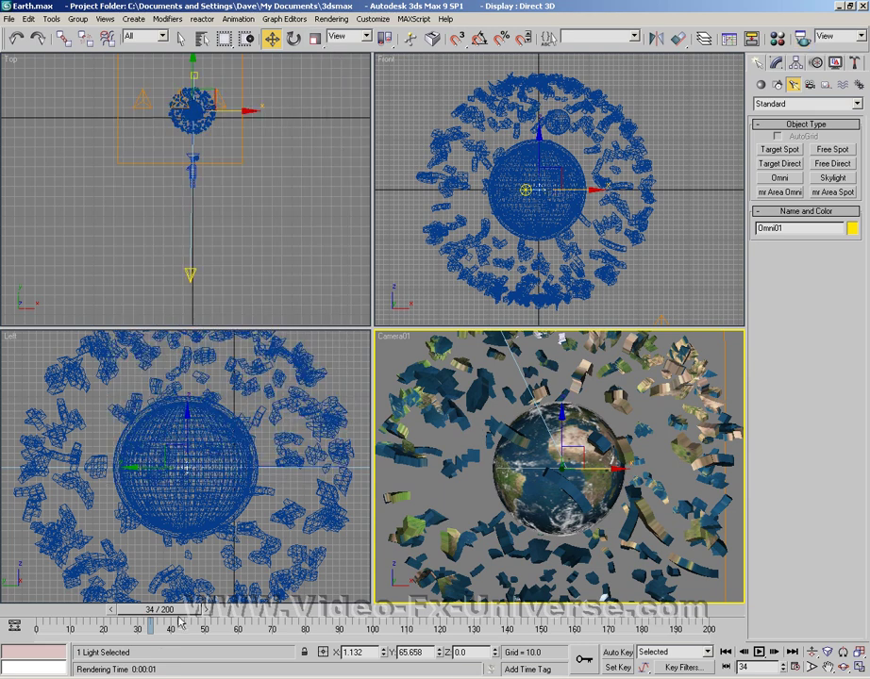
Step: Move to frame 36 and select the PArray01 particle fragments
mouse_move(184, 614)
mouse_down()
mouse_move(215, 615)
mouse_move(193, 615)
mouse_up()
key(w)
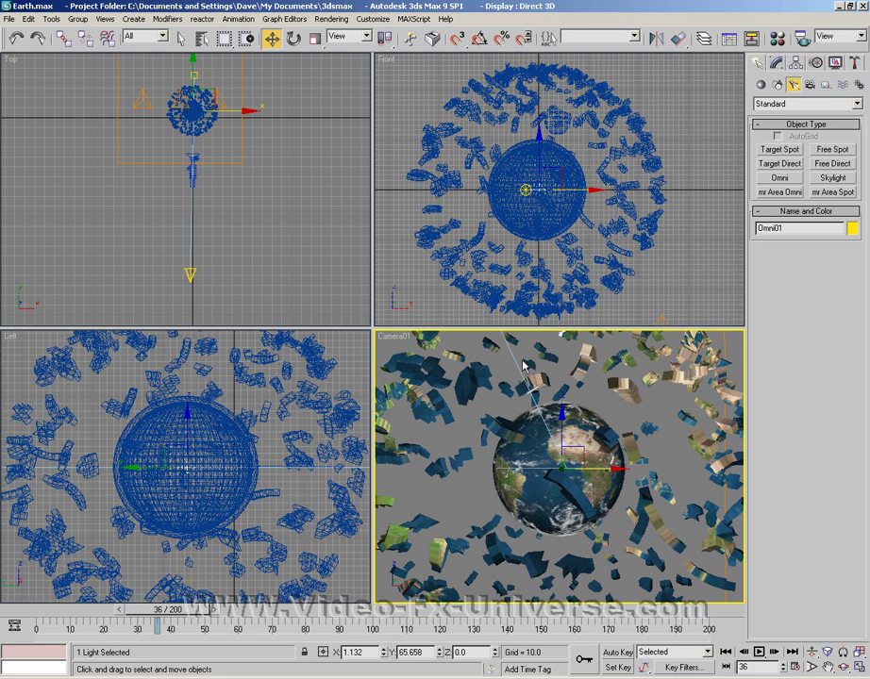
click(240, 133)
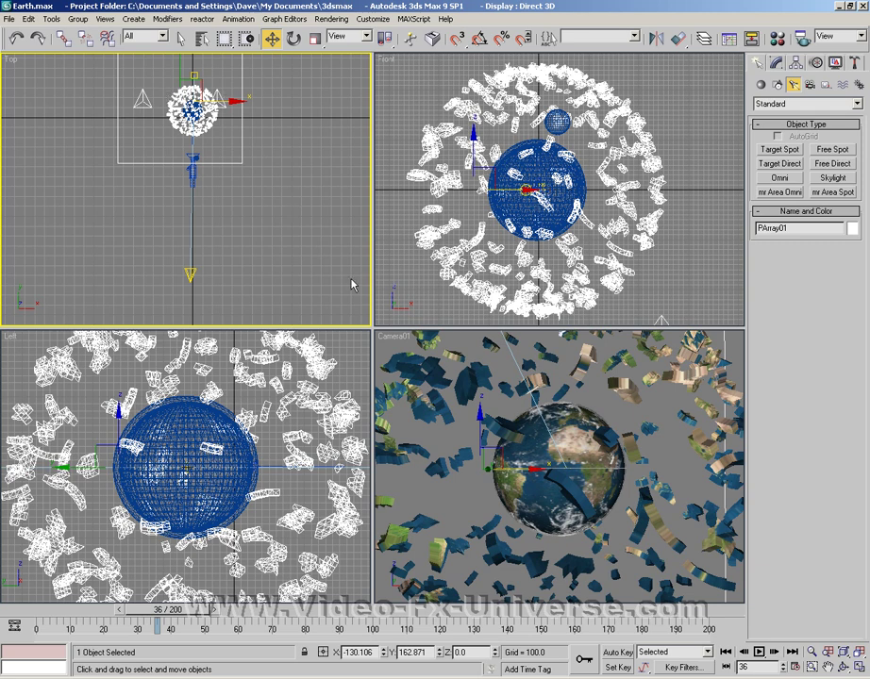
Step: Set PArray01's G-Buffer Object ID to 2 in Object Properties and confirm with OK
click(566, 456)
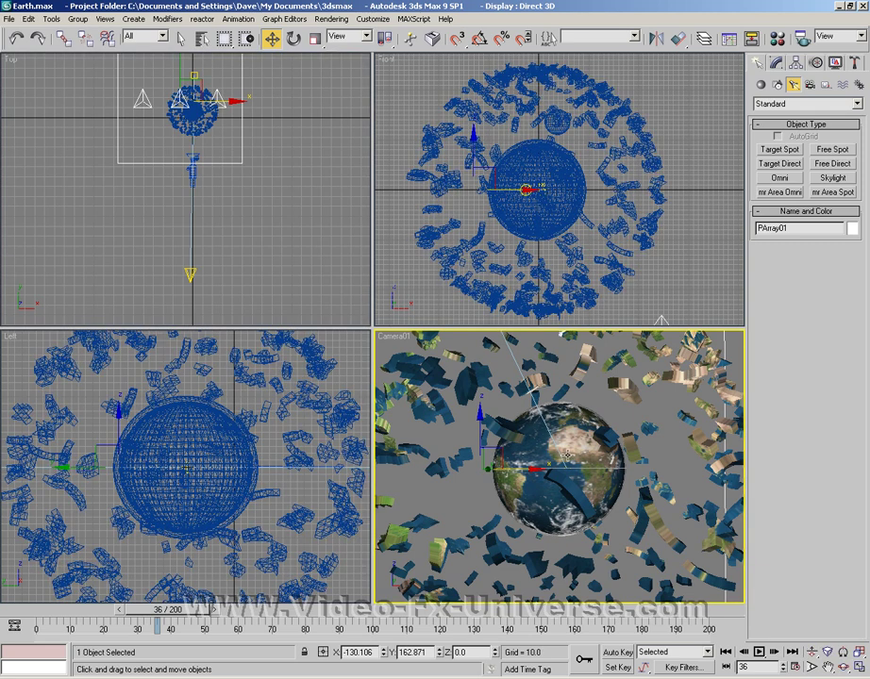
right_click(723, 411)
click(755, 478)
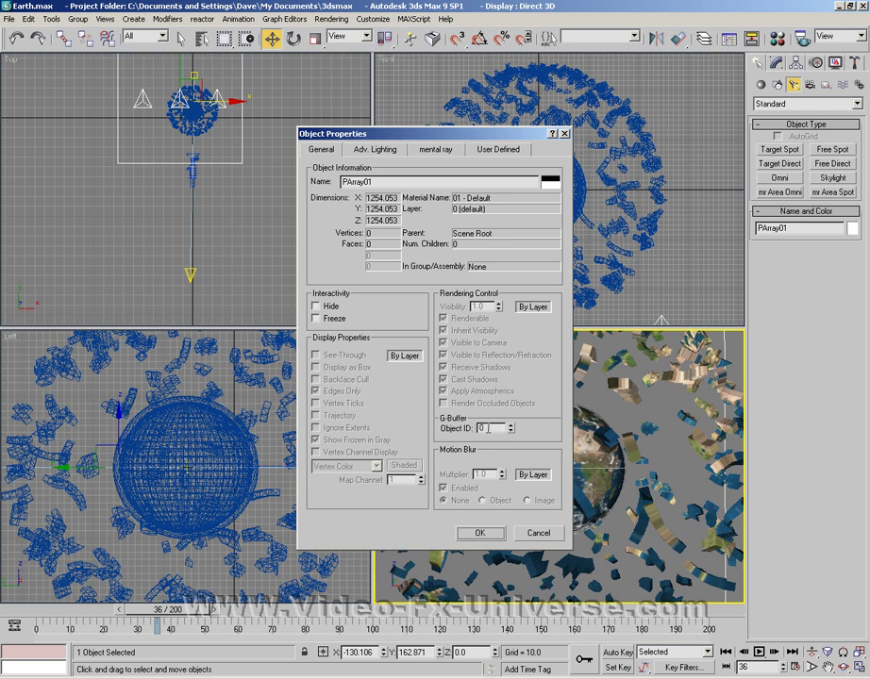
double_click(483, 428)
text(1)
key(Return)
text(0.1)
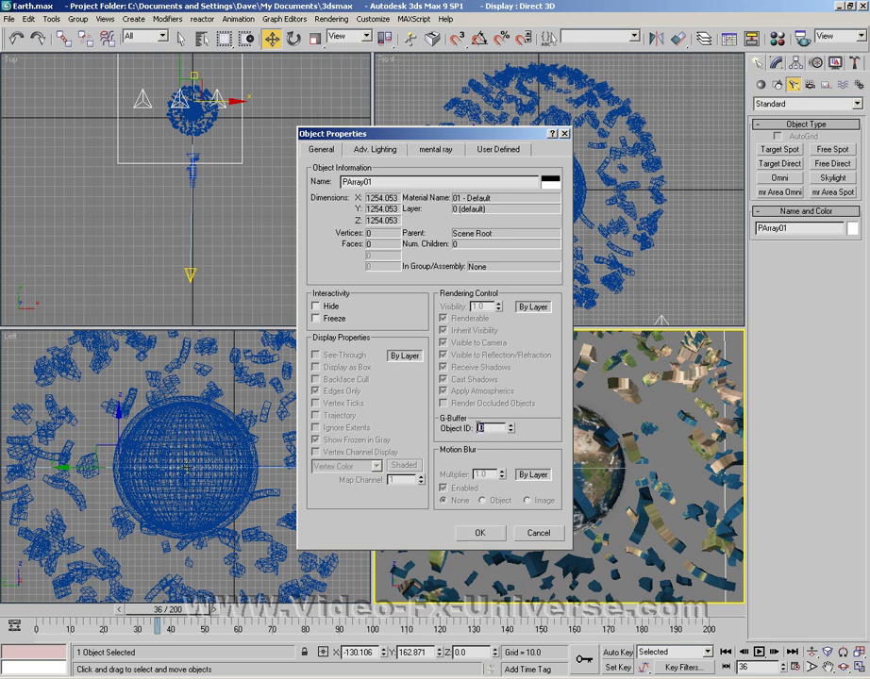
text(2)
click(479, 534)
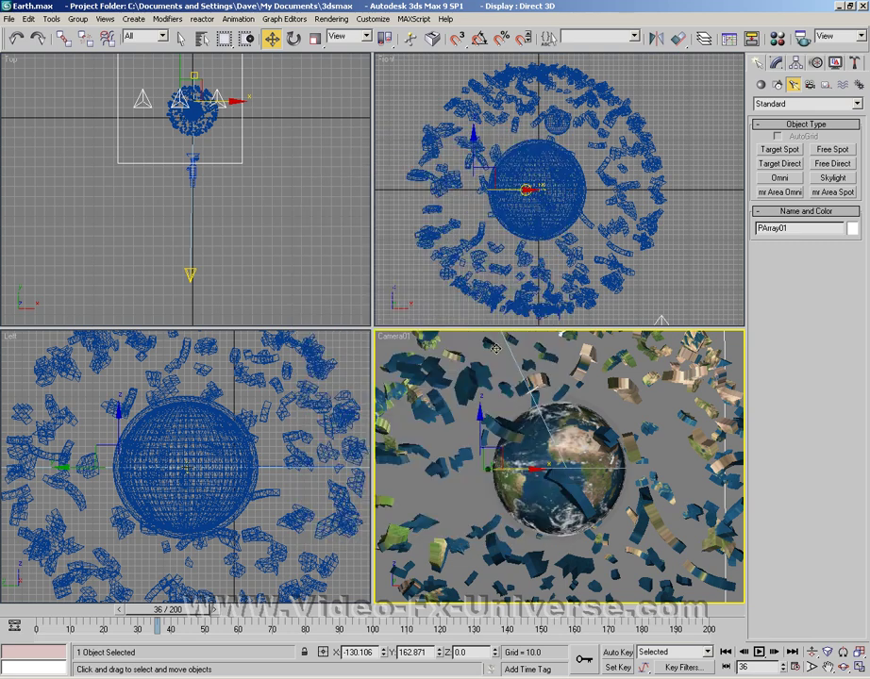
Step: Add a Blur render effect and set its Blur Type to Radial
click(332, 20)
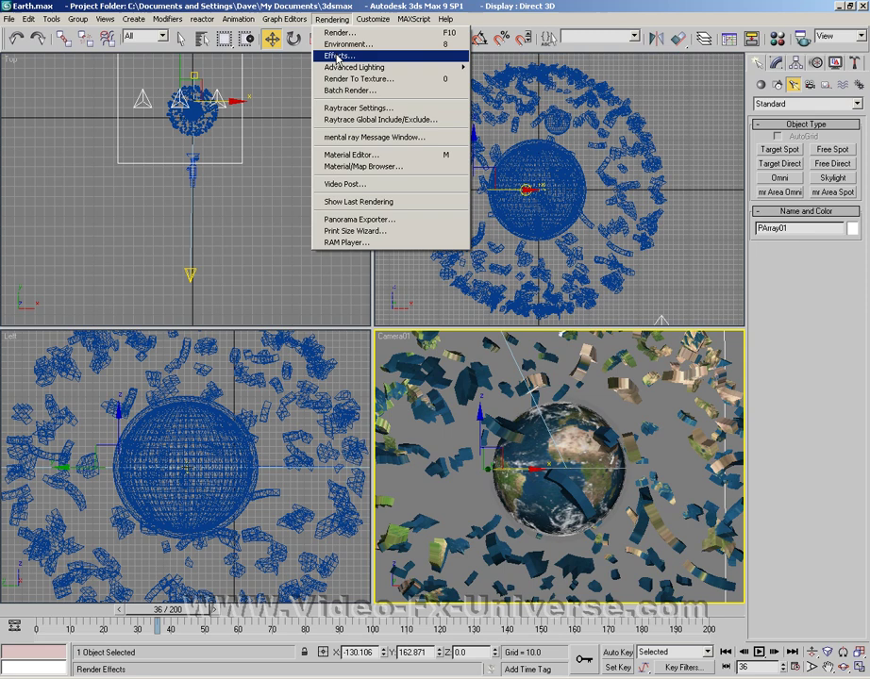
click(337, 56)
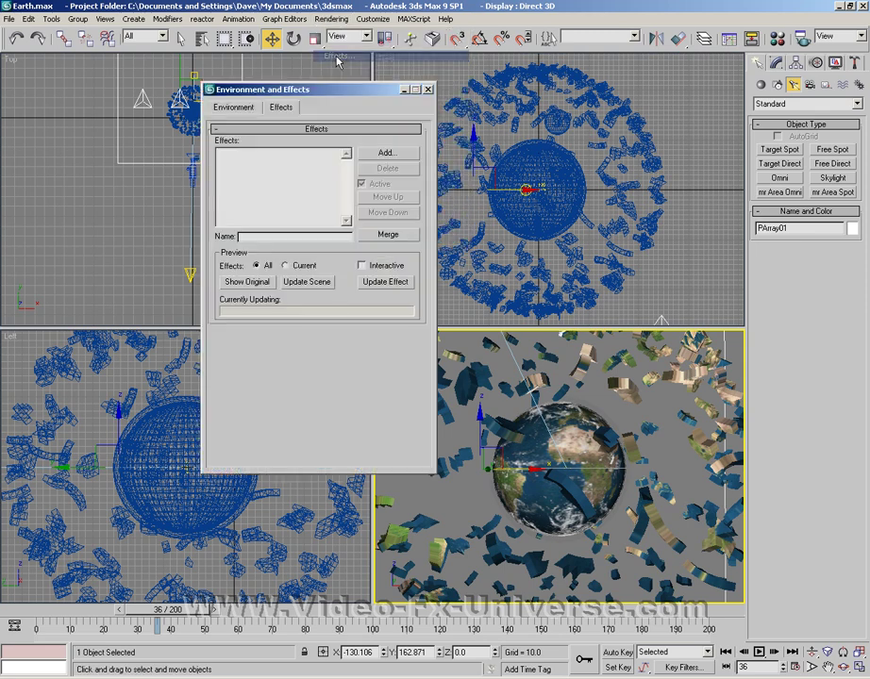
click(384, 155)
click(218, 139)
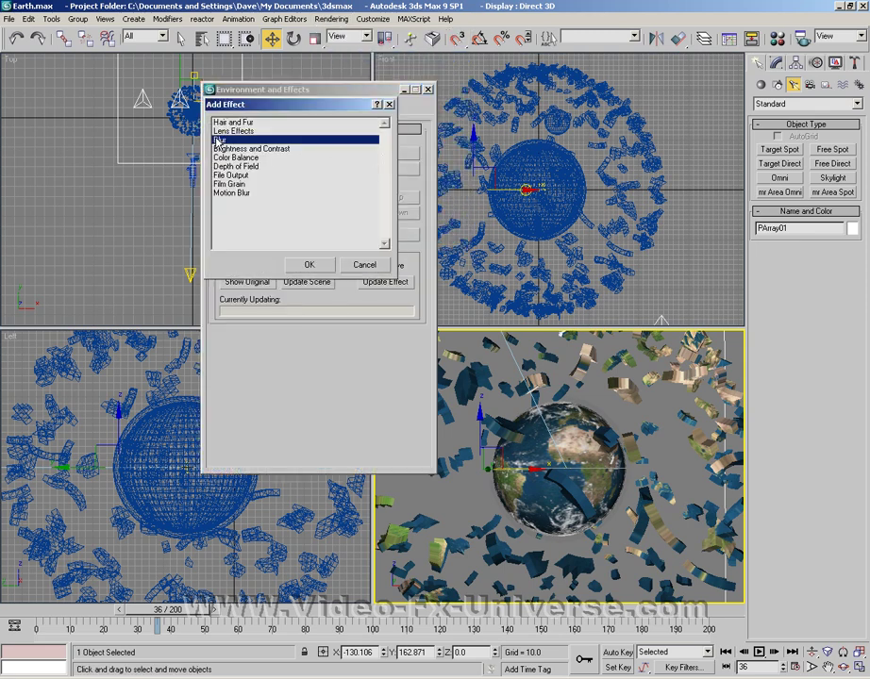
click(308, 264)
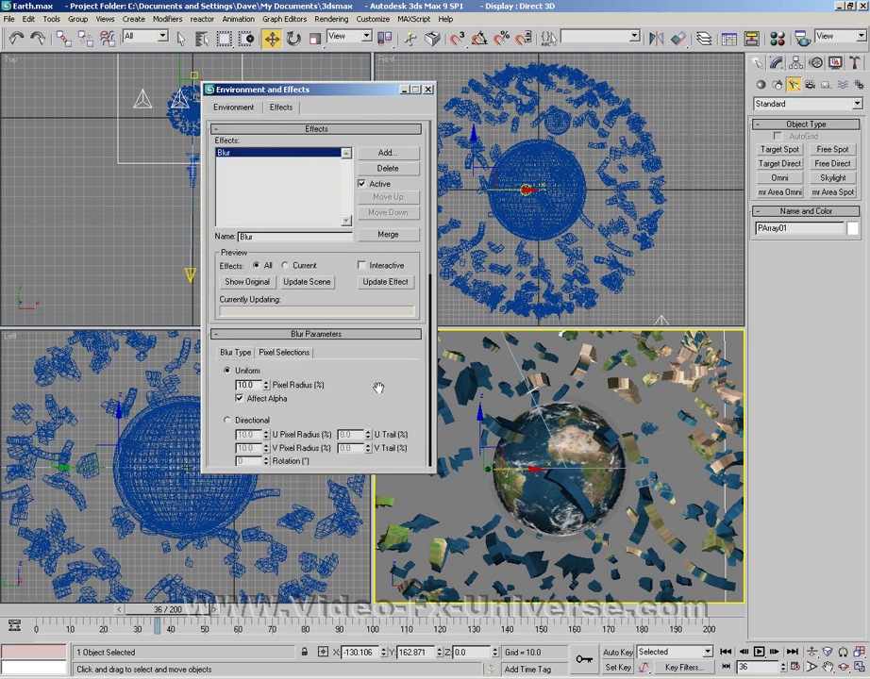
drag(392, 398, 366, 174)
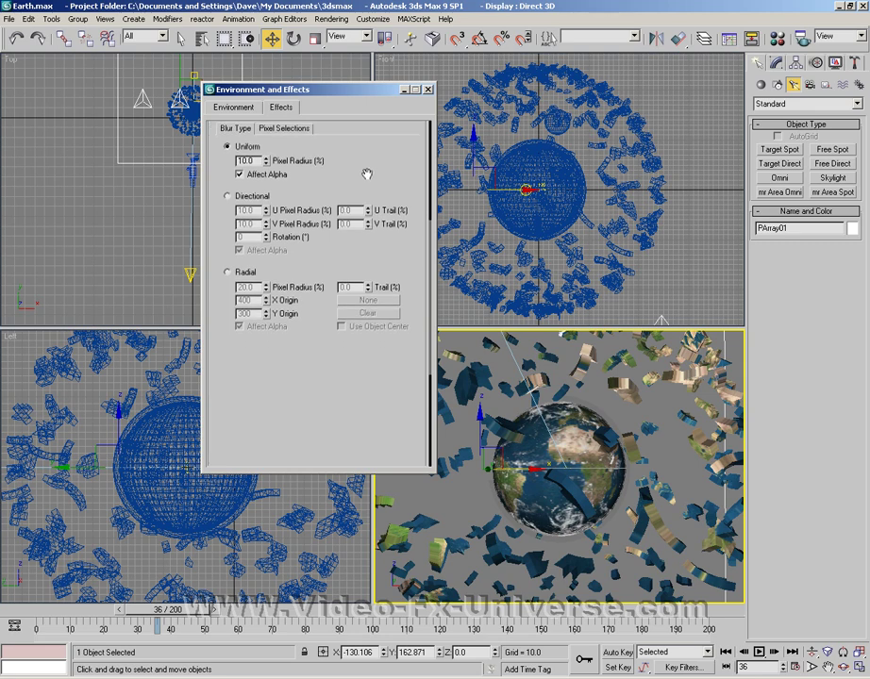
click(227, 272)
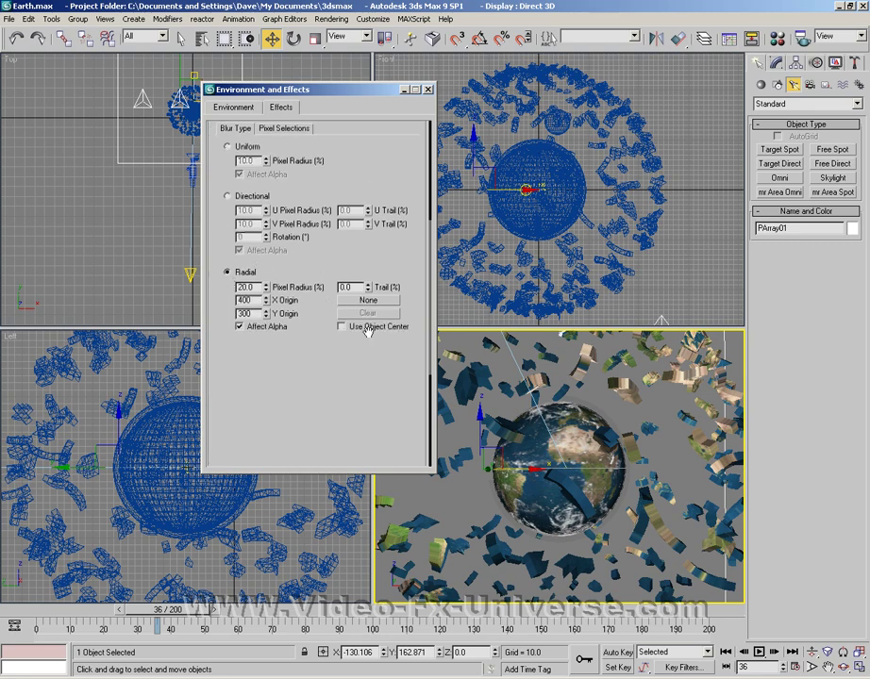
Step: In Pixel Selections, uncheck Whole Image, enable Object ID, and add ID 2
click(281, 129)
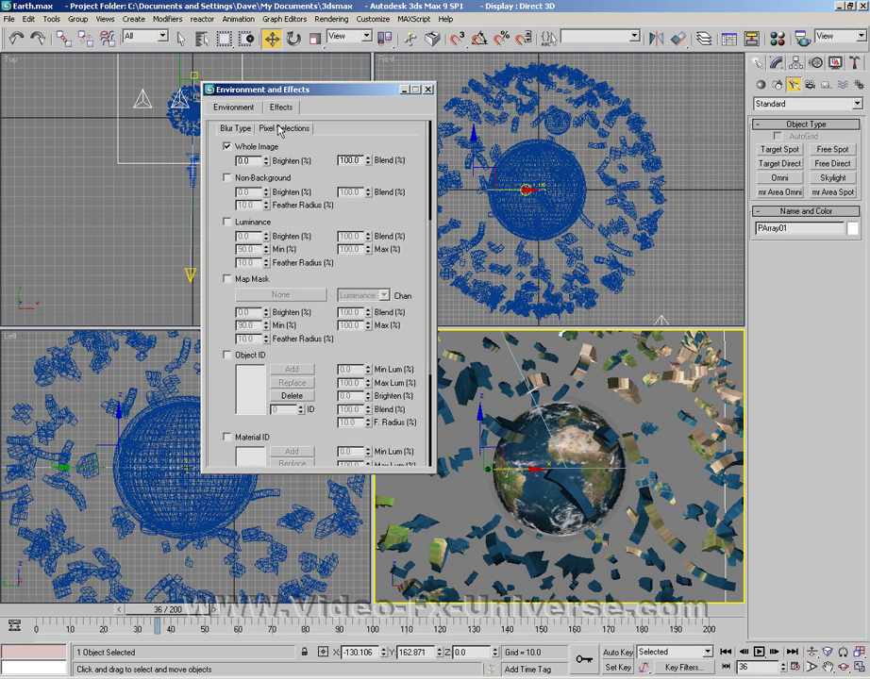
click(226, 147)
scroll(243, 355, down, 1)
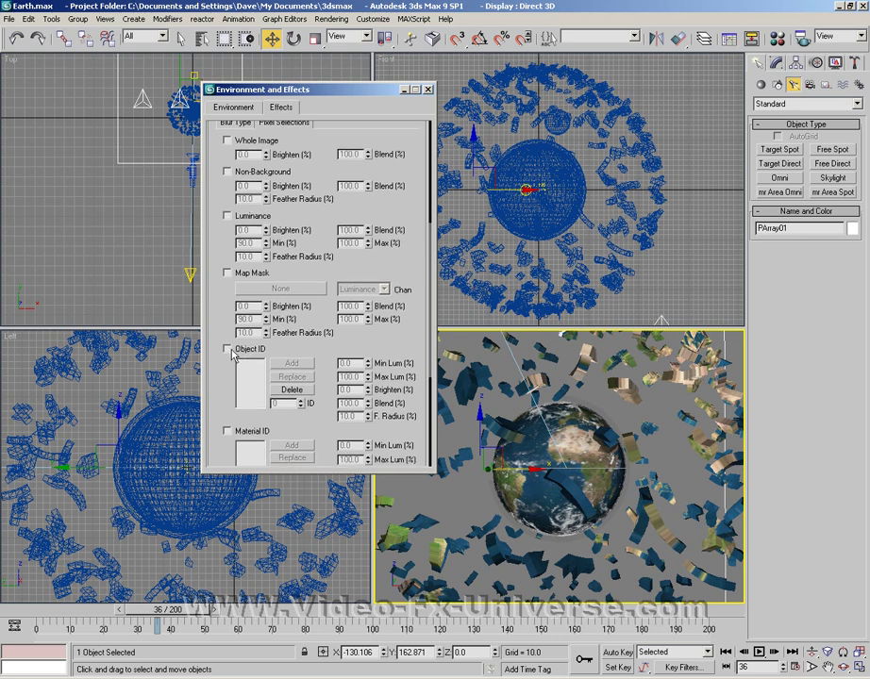
click(227, 349)
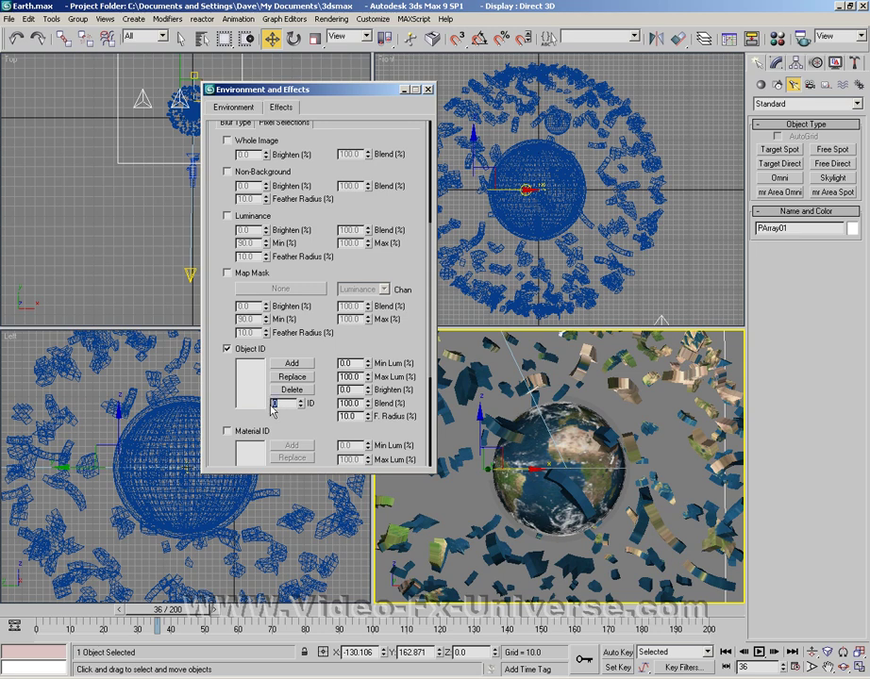
text(2)
click(298, 366)
Step: Close Environment and Effects and open the Track View Dope Sheet
click(426, 92)
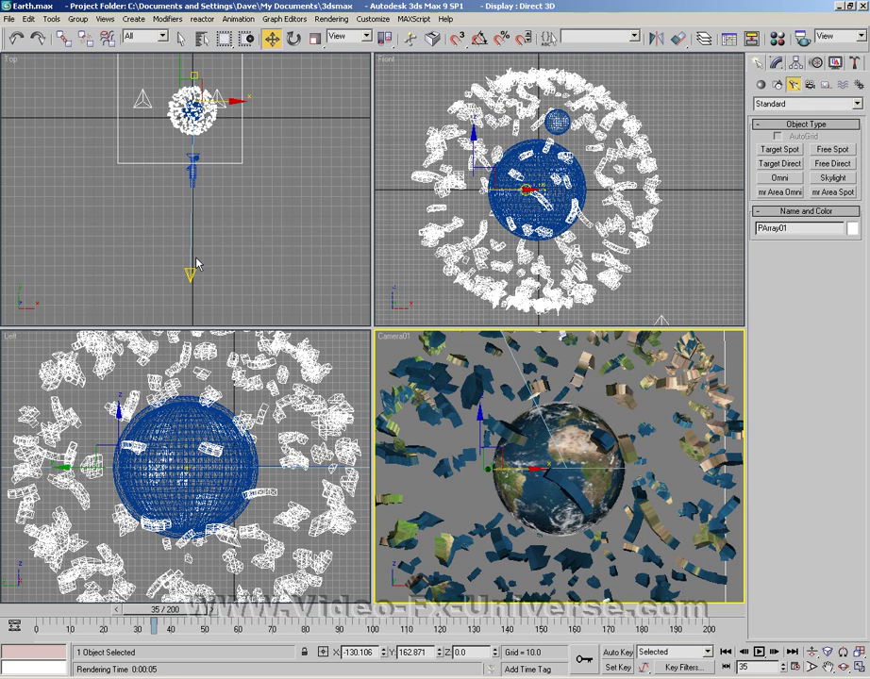
click(284, 19)
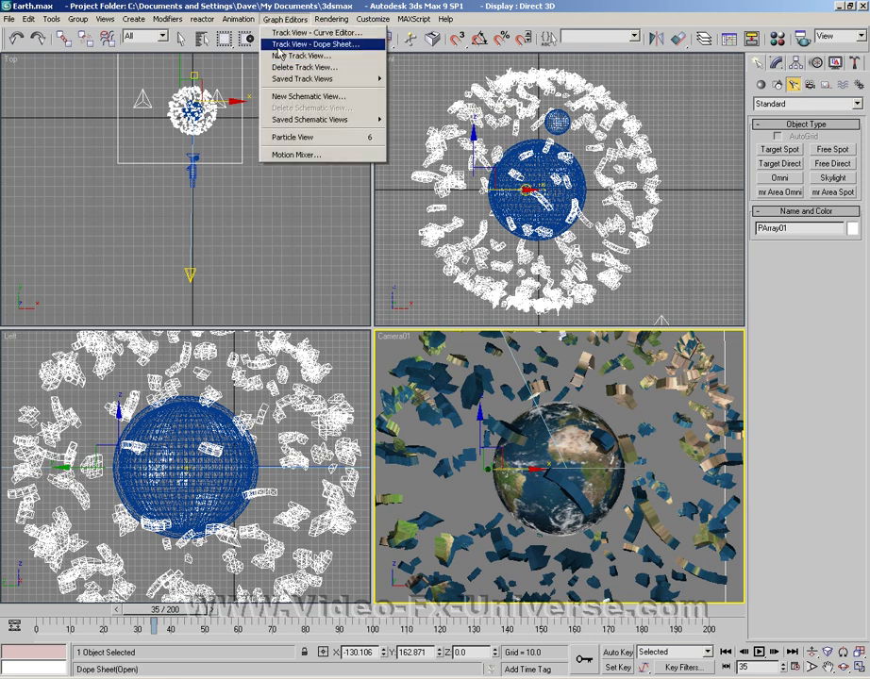
click(279, 45)
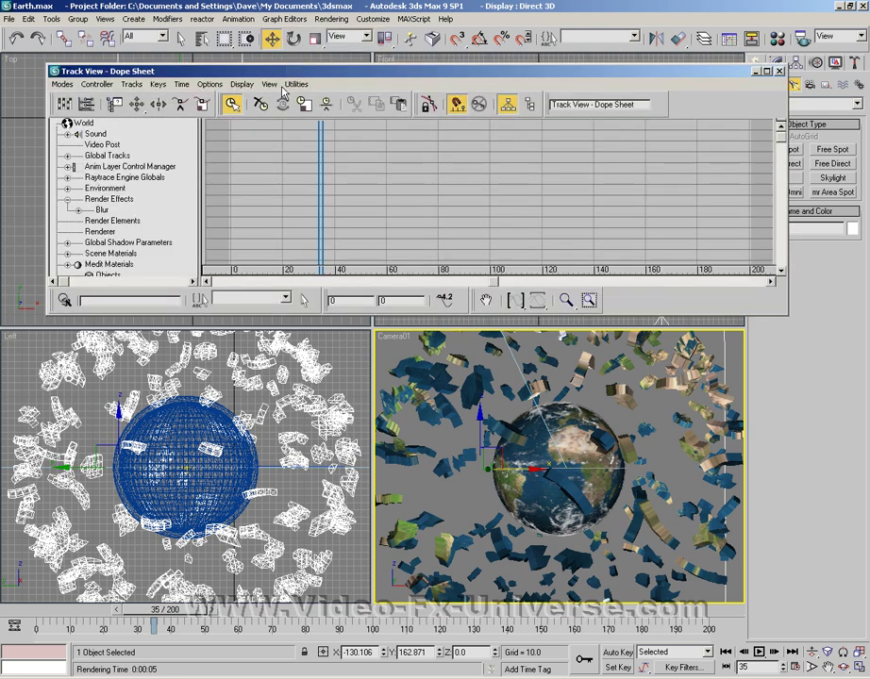
Step: Expand the Blur effect's tracks, select Radial Pixel Radius, and enable Edit Keys mode
click(77, 209)
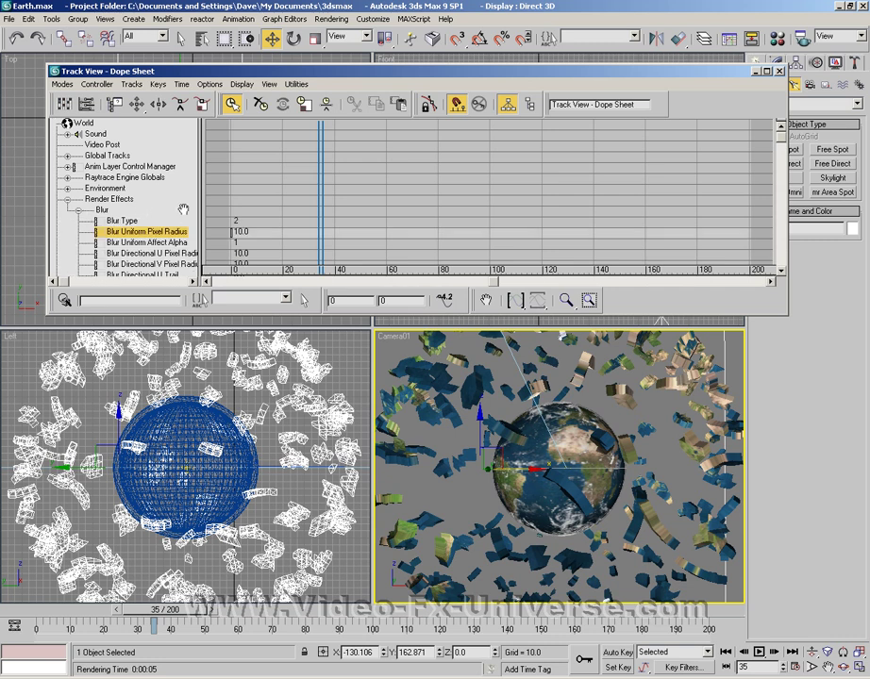
scroll(142, 151, down, 3)
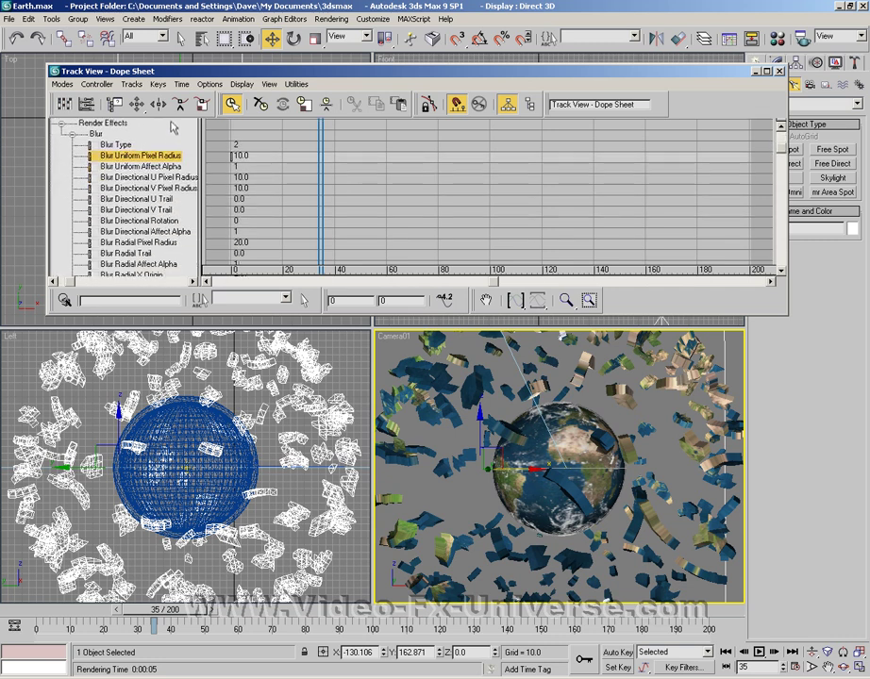
scroll(128, 189, down, 2)
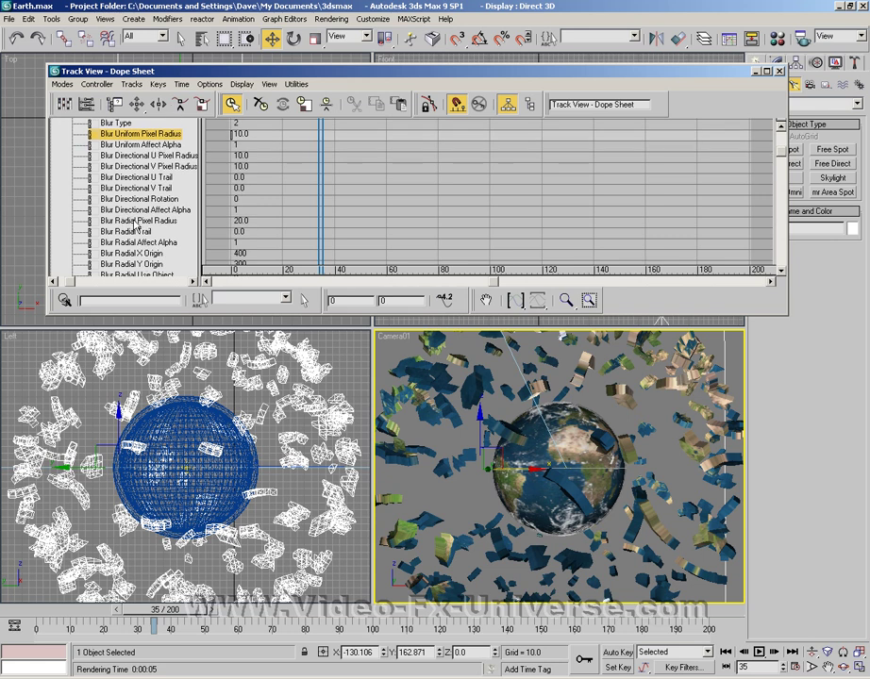
click(138, 220)
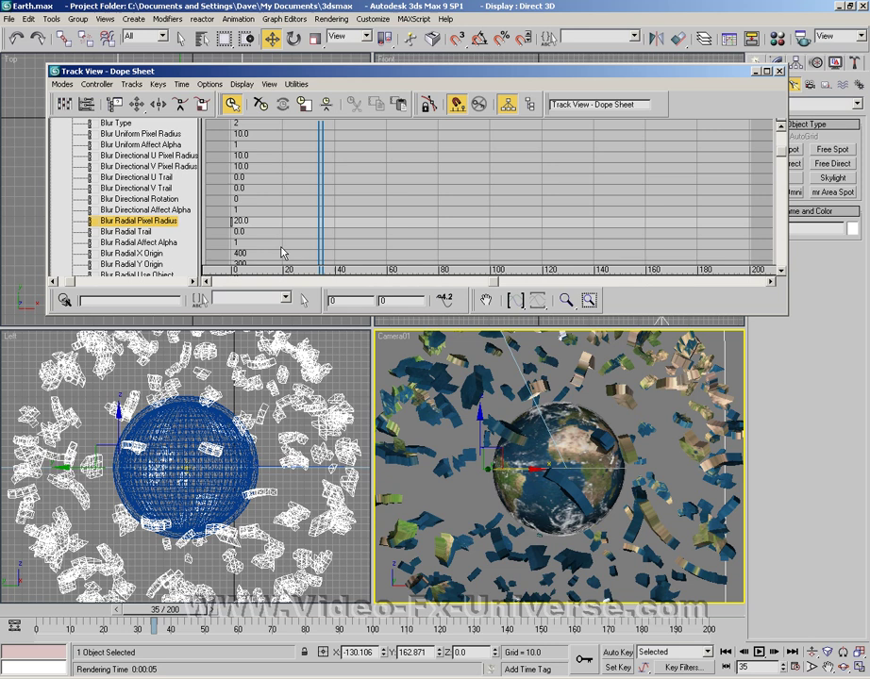
click(316, 241)
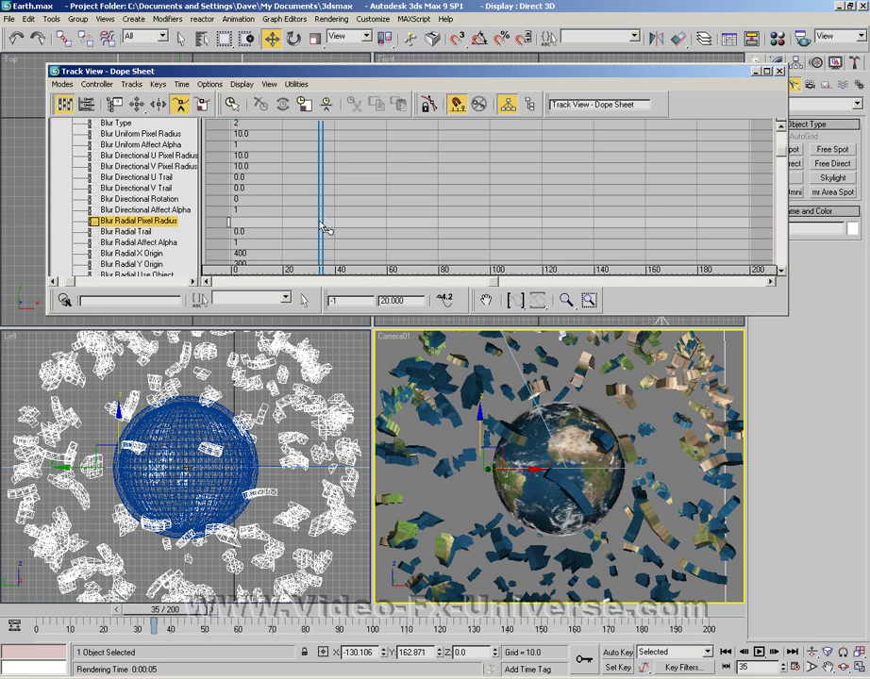
Step: Copy the radius key to frame 19 and set its value to 0
drag(324, 228, 281, 226)
right_click(281, 225)
key(Tab)
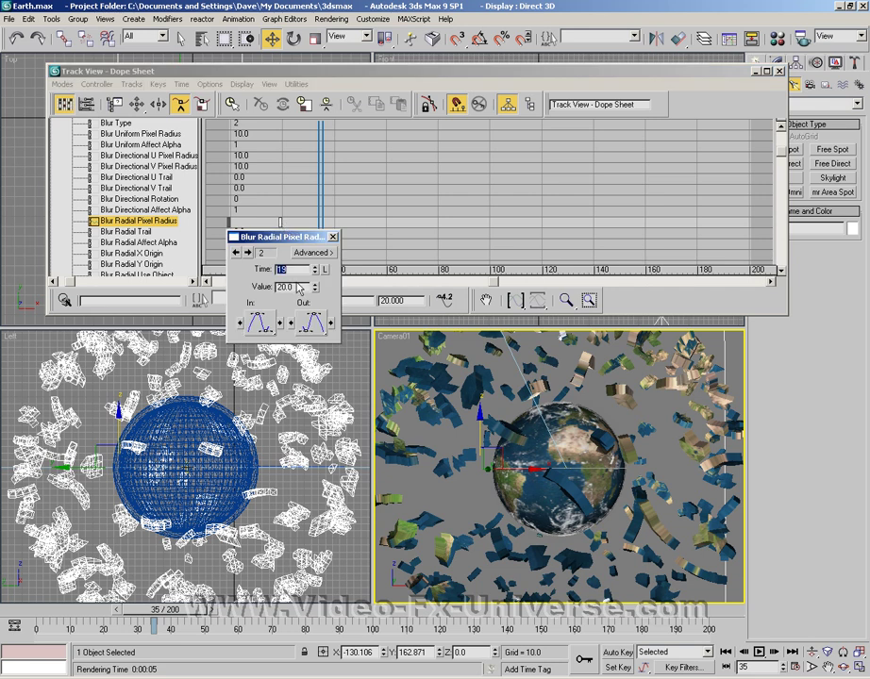
text(0)
key(Return)
Step: Move the first radius key to frame -1 with a value of 0
click(332, 236)
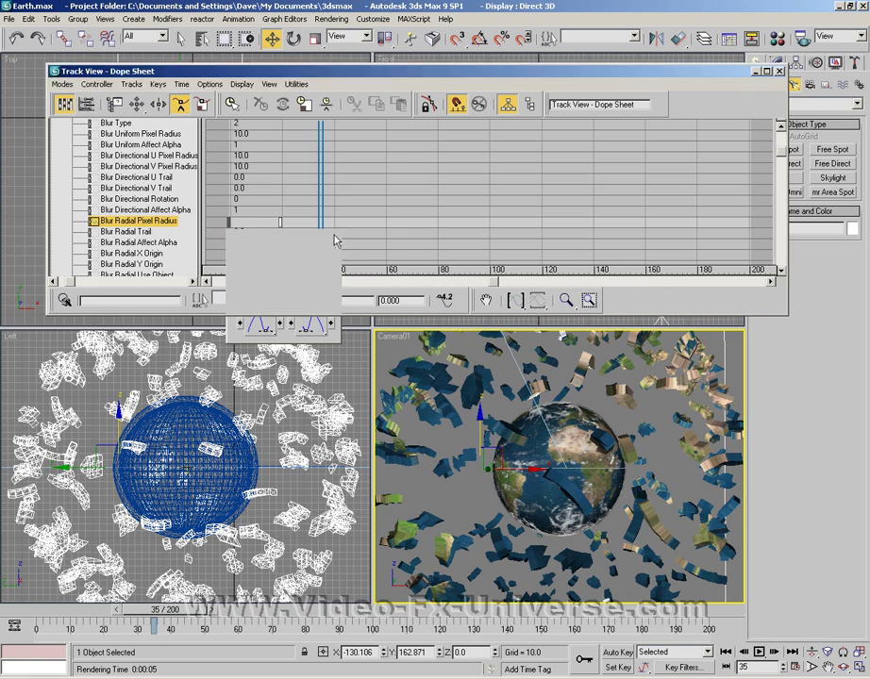
click(232, 226)
right_click(231, 227)
text(-1)
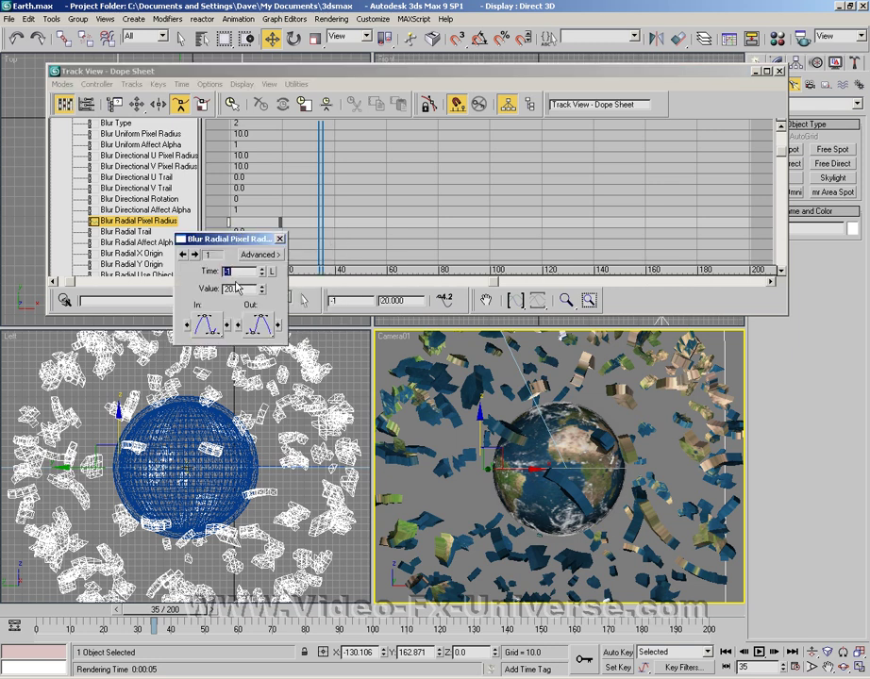
key(Tab)
text(0)
key(Return)
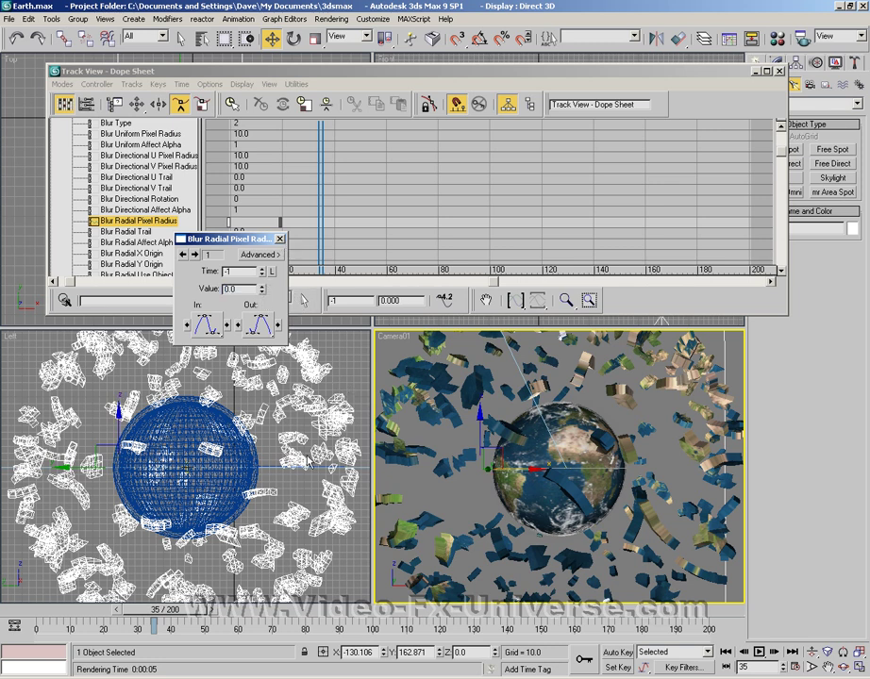
Step: Set the keys' incoming tangents, giving the frame-19 key a Step In curve
drag(208, 326, 205, 223)
click(280, 240)
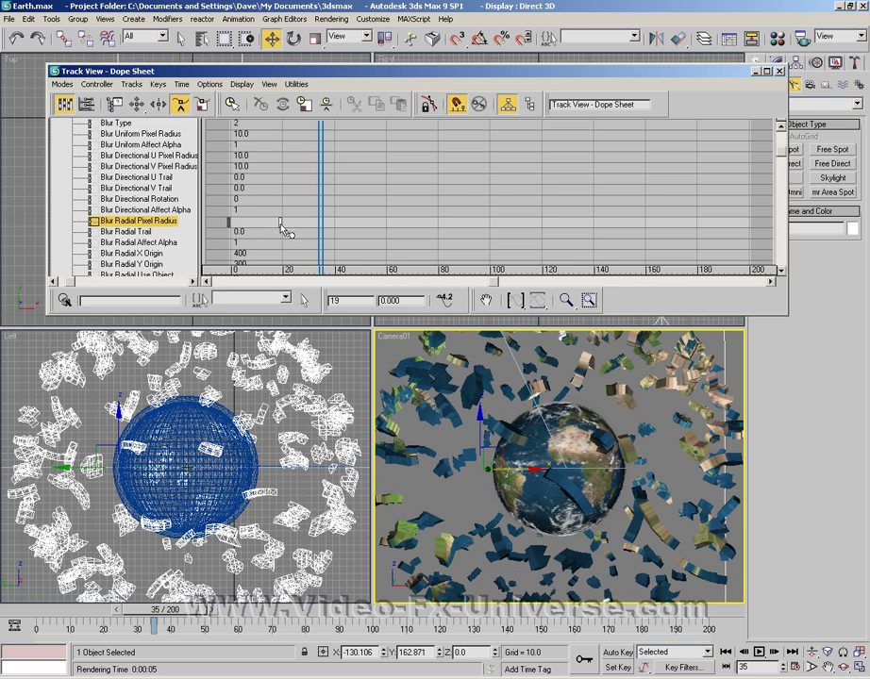
right_click(280, 224)
drag(253, 326, 257, 223)
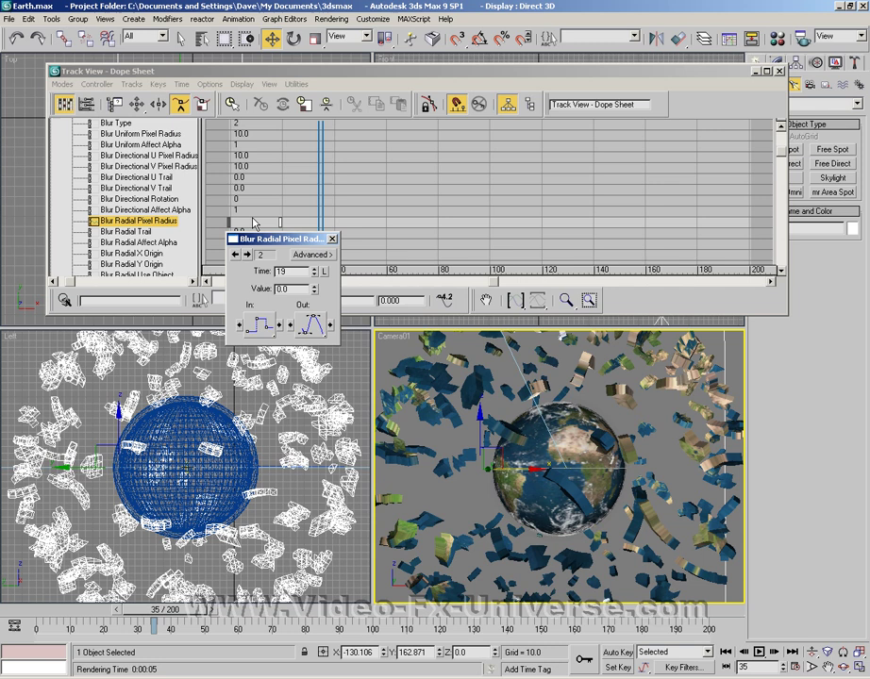
click(332, 239)
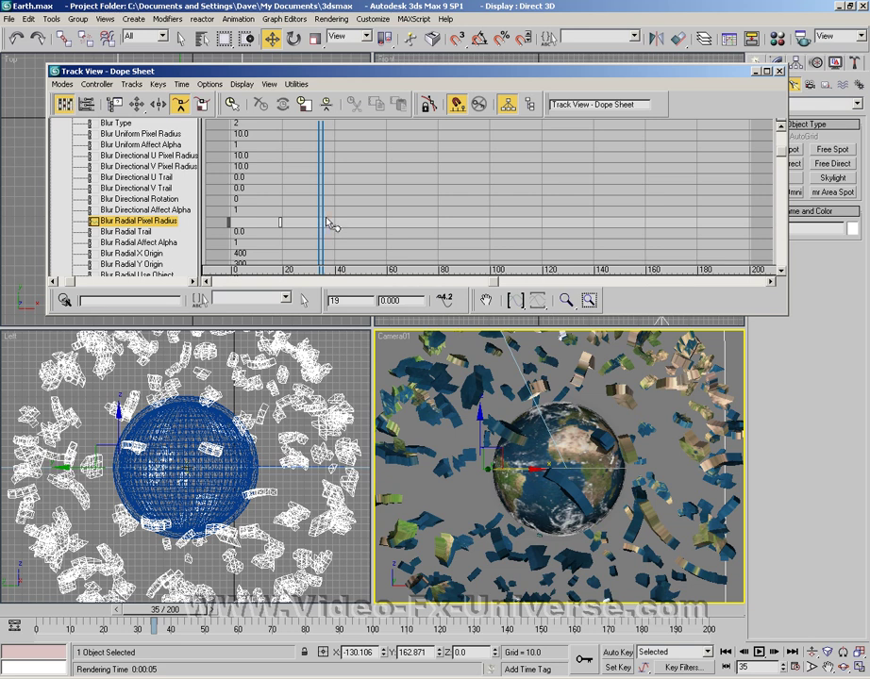
Step: Add a Pixel Radius key, move it to frame 28 and set its value to 7
click(332, 222)
drag(332, 223, 304, 223)
right_click(304, 224)
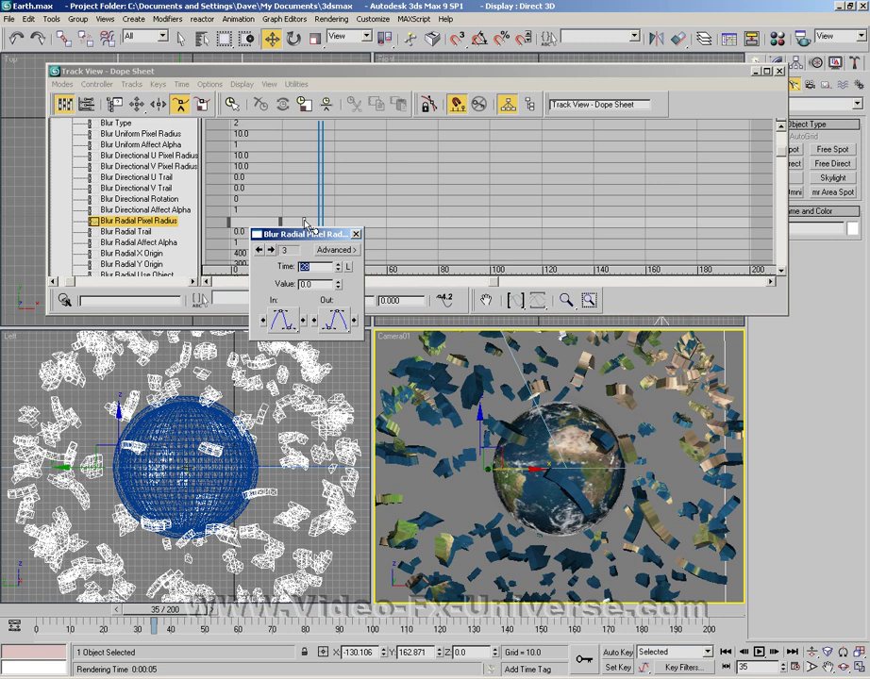
double_click(299, 285)
text(7)
key(Return)
key(Return)
click(356, 234)
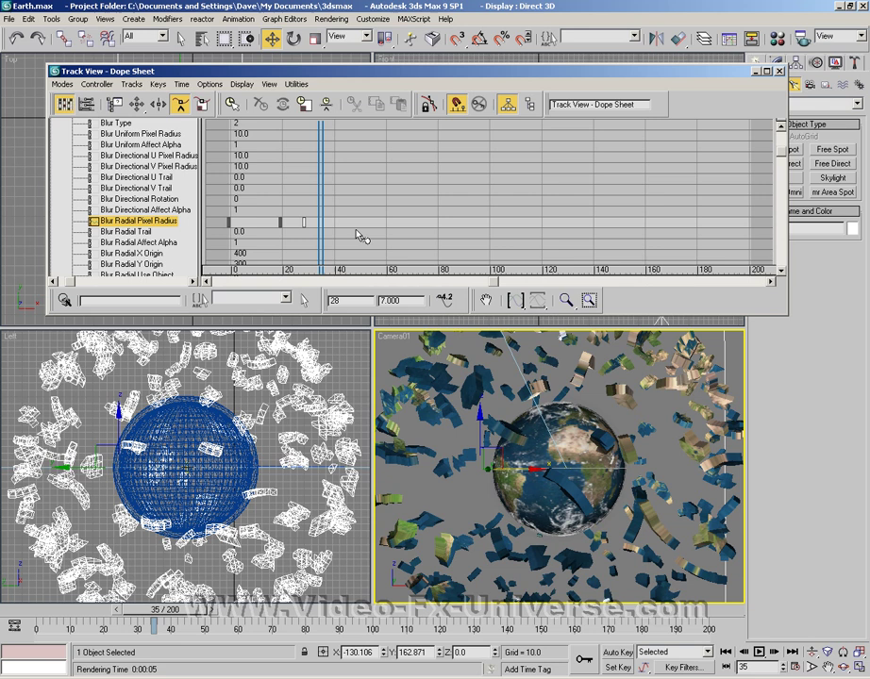
Step: Set the frame-200 Pixel Radius key to 1 and close the dope sheet
right_click(750, 224)
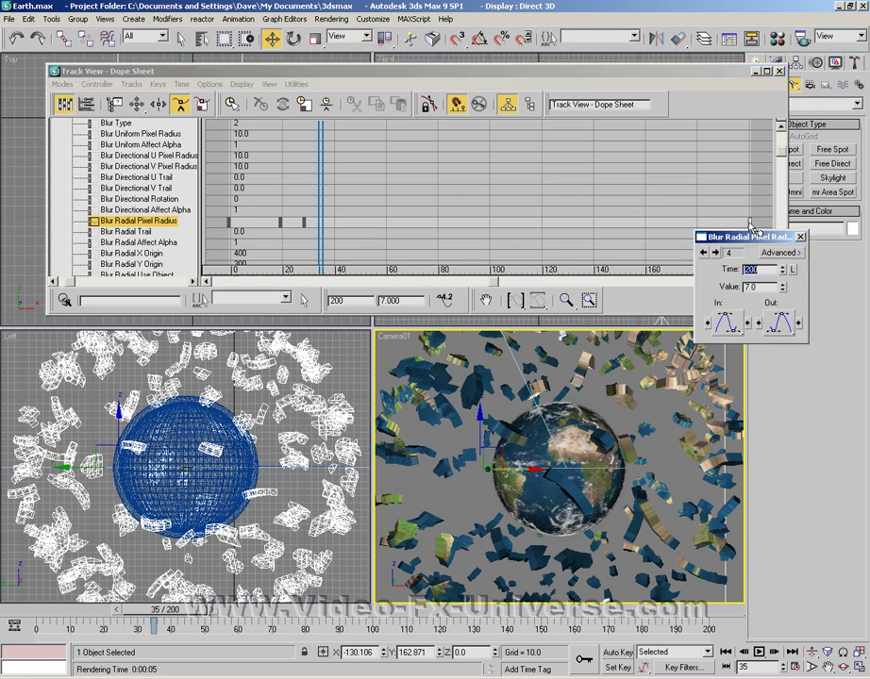
double_click(746, 286)
text(10)
key(Return)
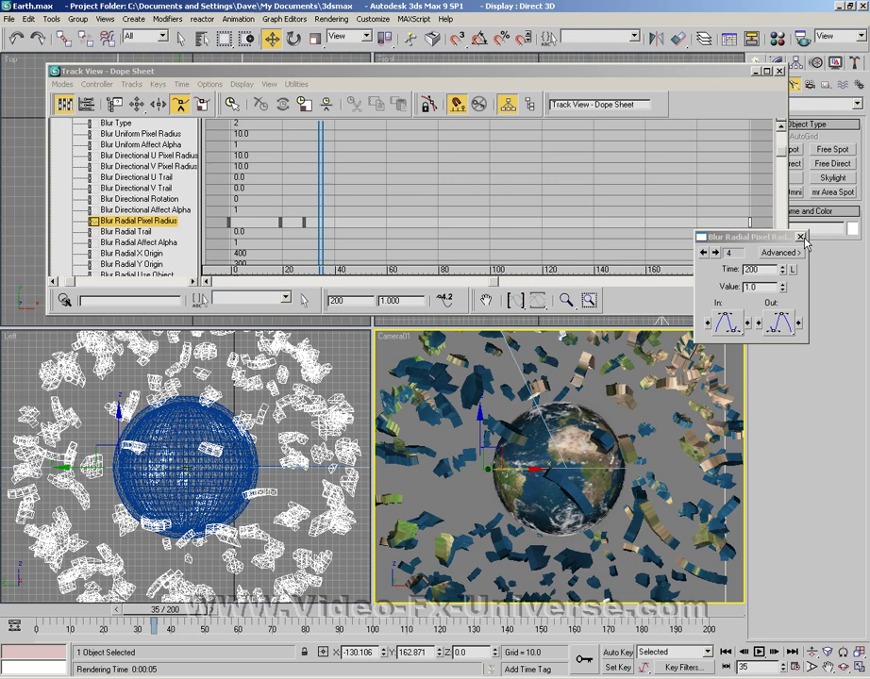
click(801, 237)
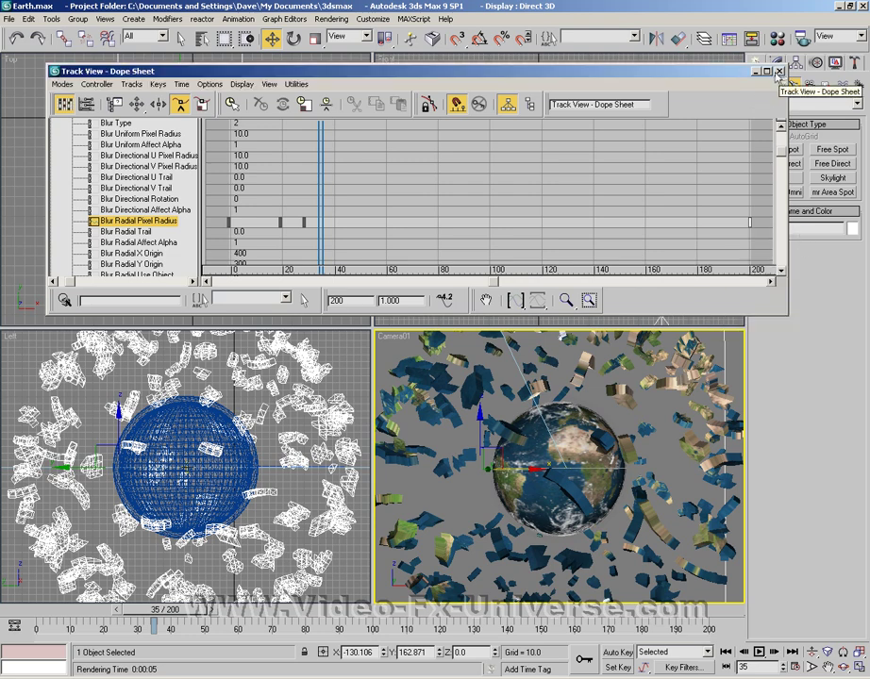
click(779, 72)
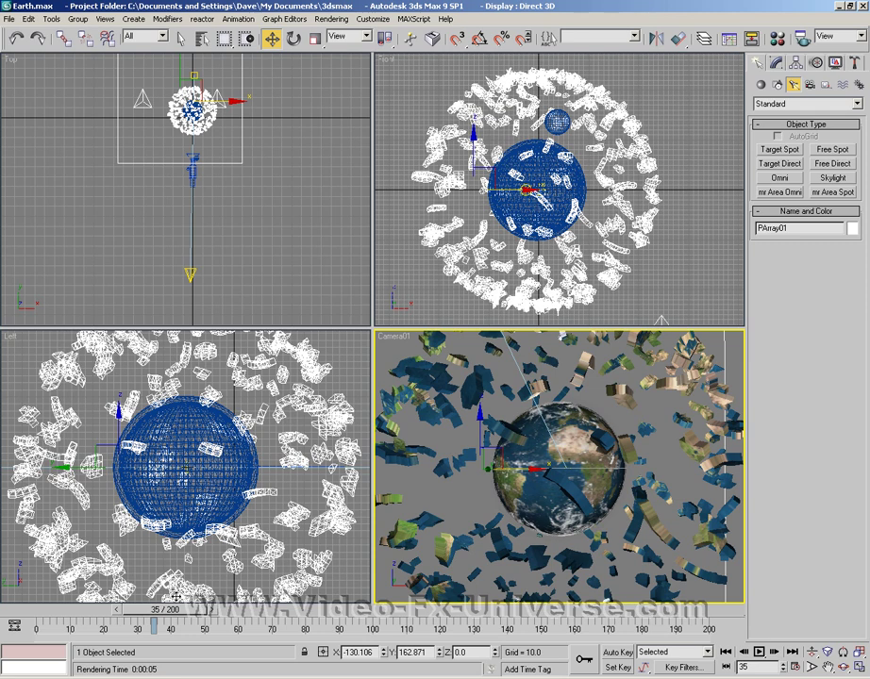
Step: Test-render frame 45 from Camera01 to check the radial blur on the fragments
drag(165, 609, 201, 609)
key(w)
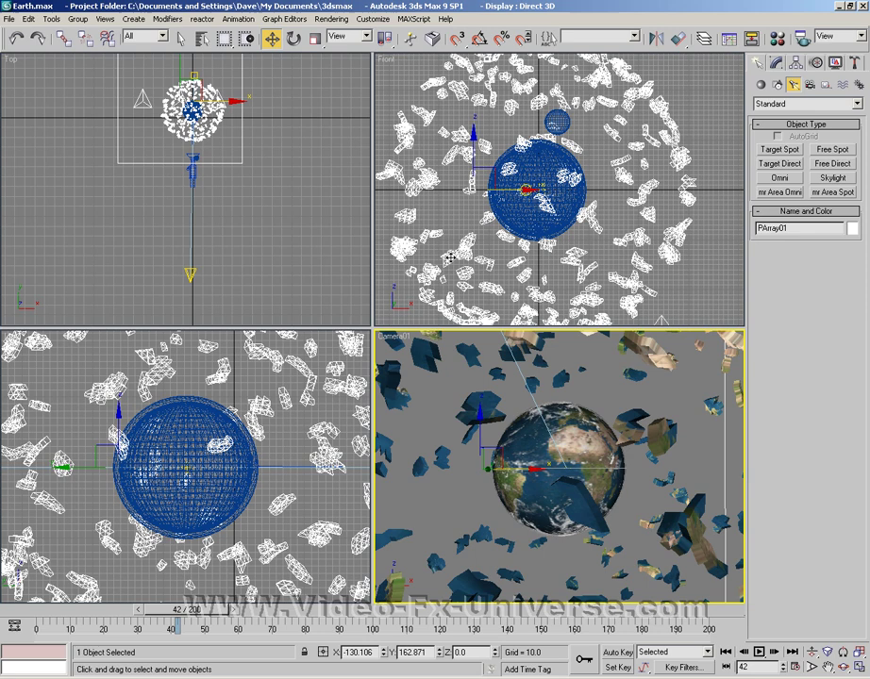
click(324, 20)
click(337, 32)
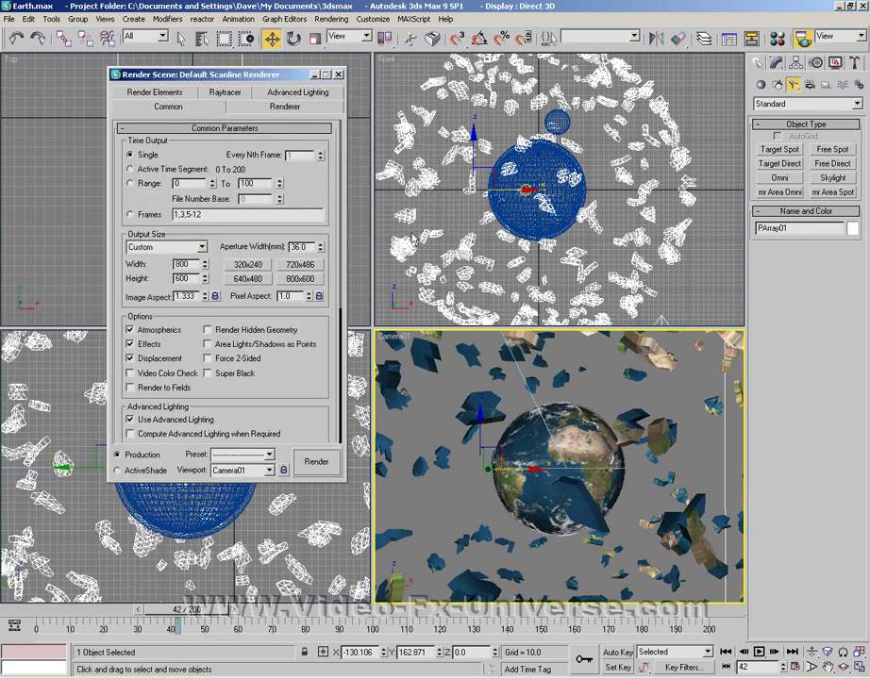
click(316, 463)
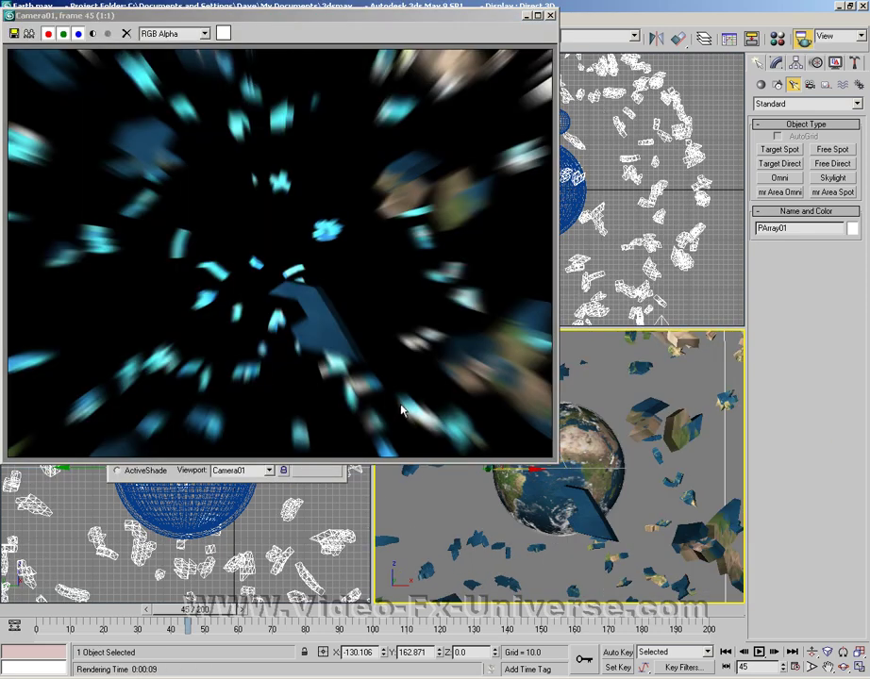
click(549, 15)
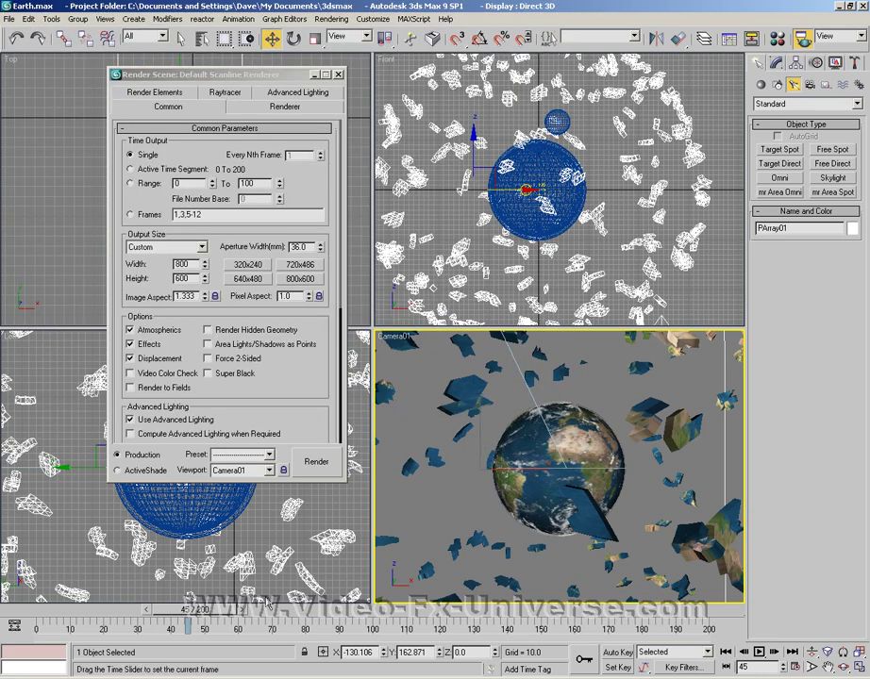
Step: Test-render frame 137 from Camera01, then close the render windows
drag(267, 602, 483, 587)
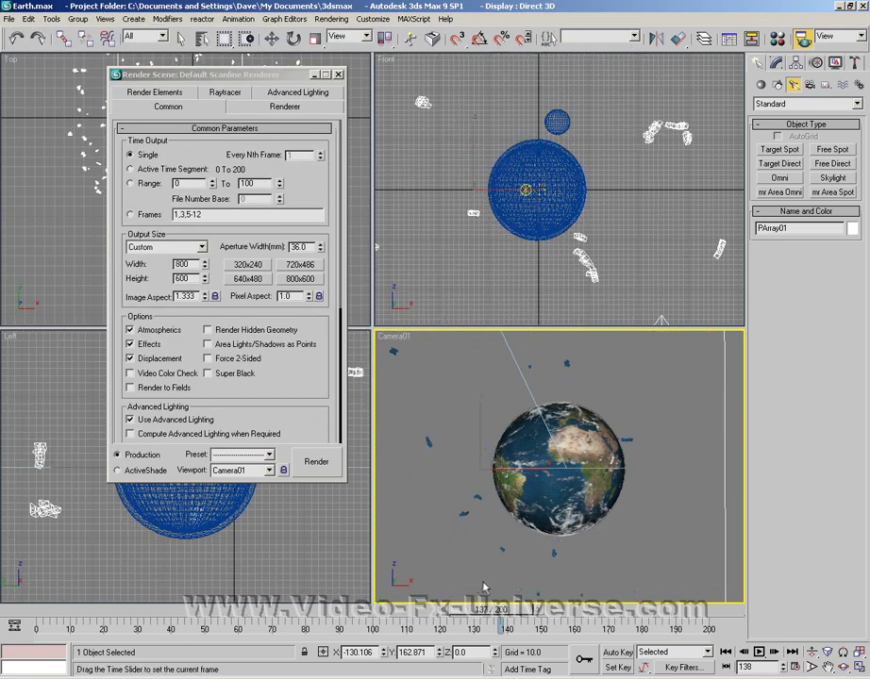
click(315, 460)
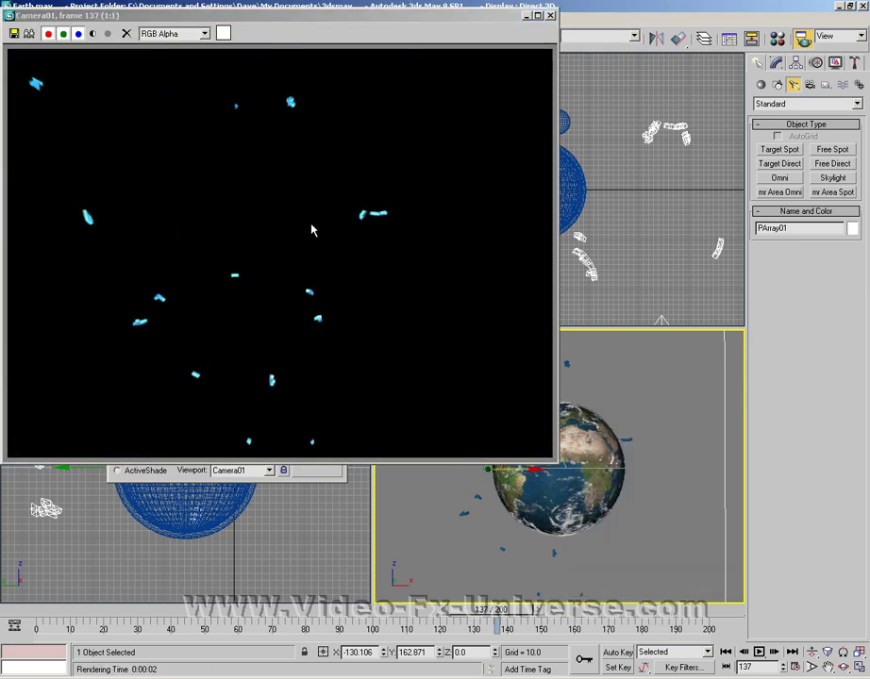
click(551, 17)
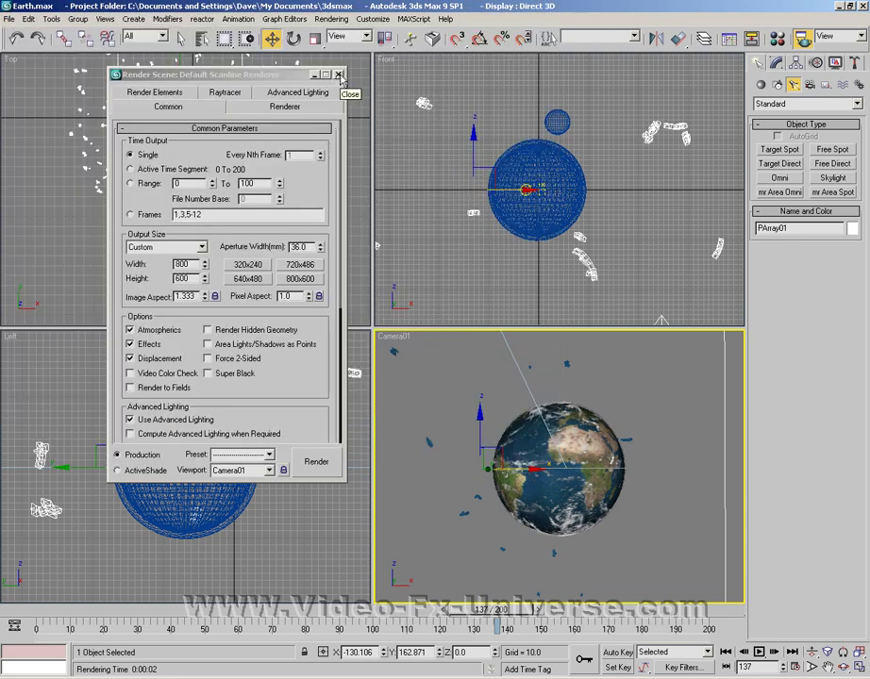
click(338, 75)
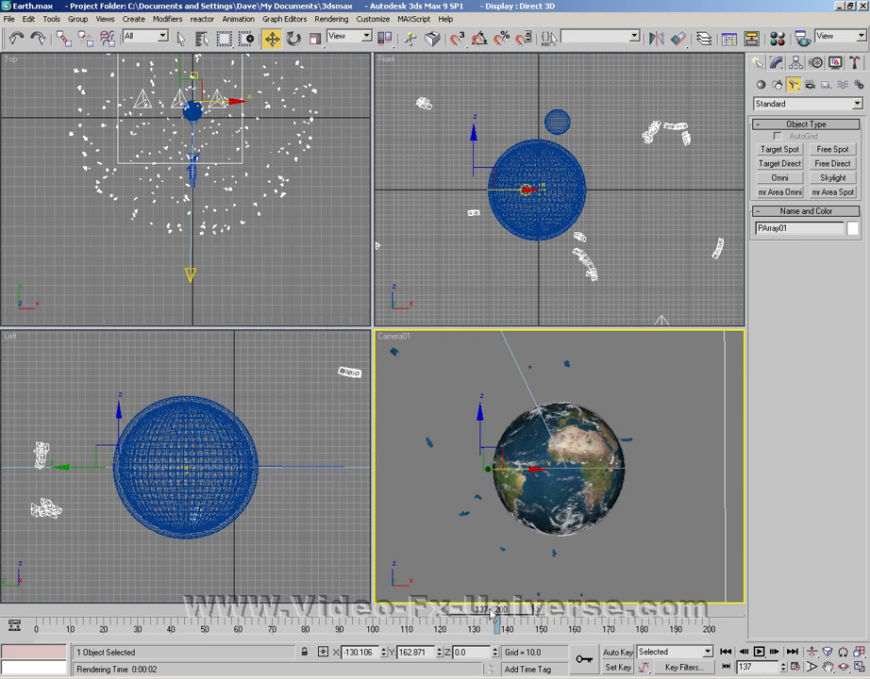
drag(375, 614, 174, 621)
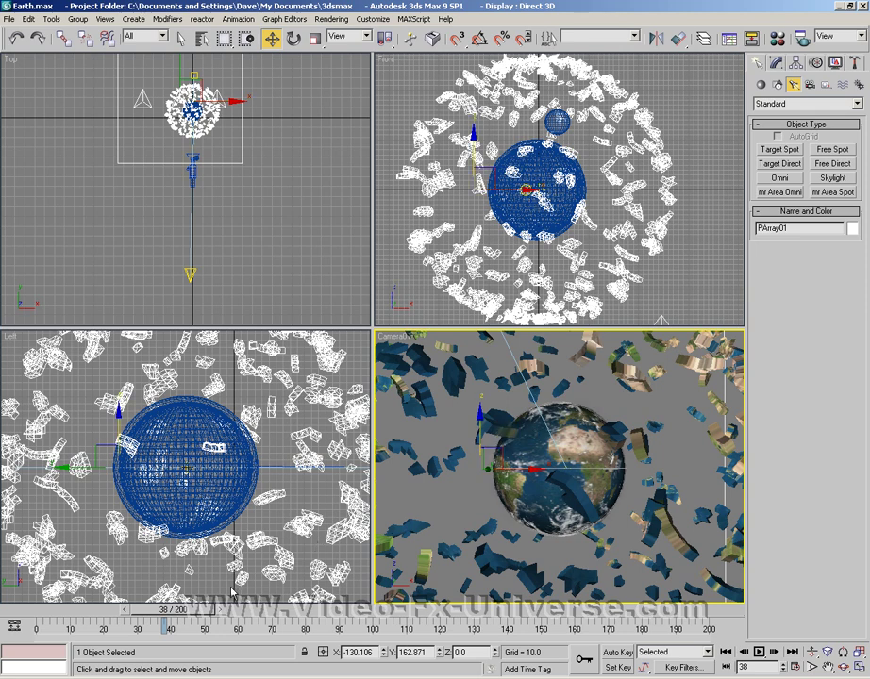
drag(205, 615, 285, 613)
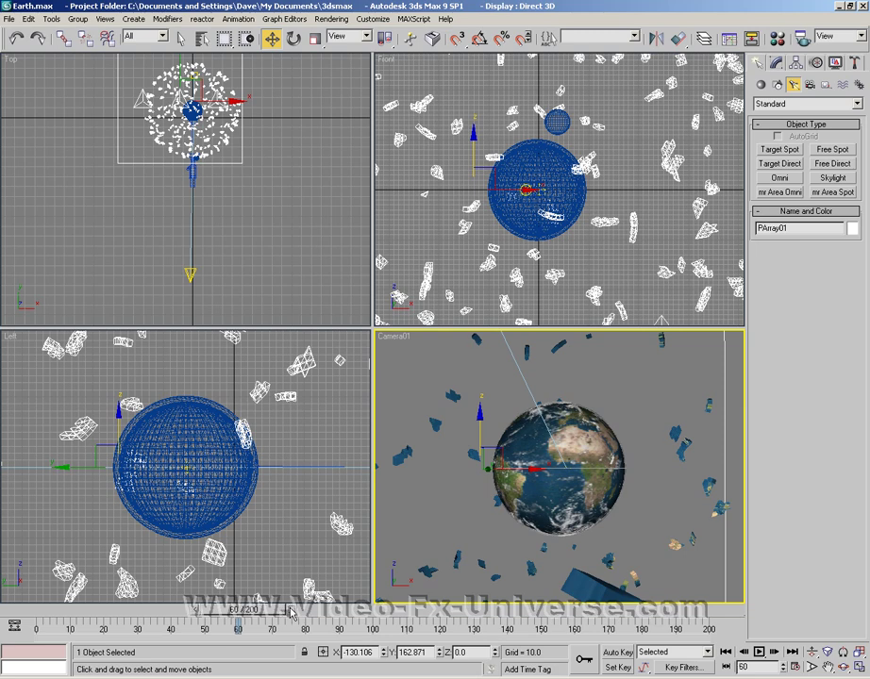
key(period)
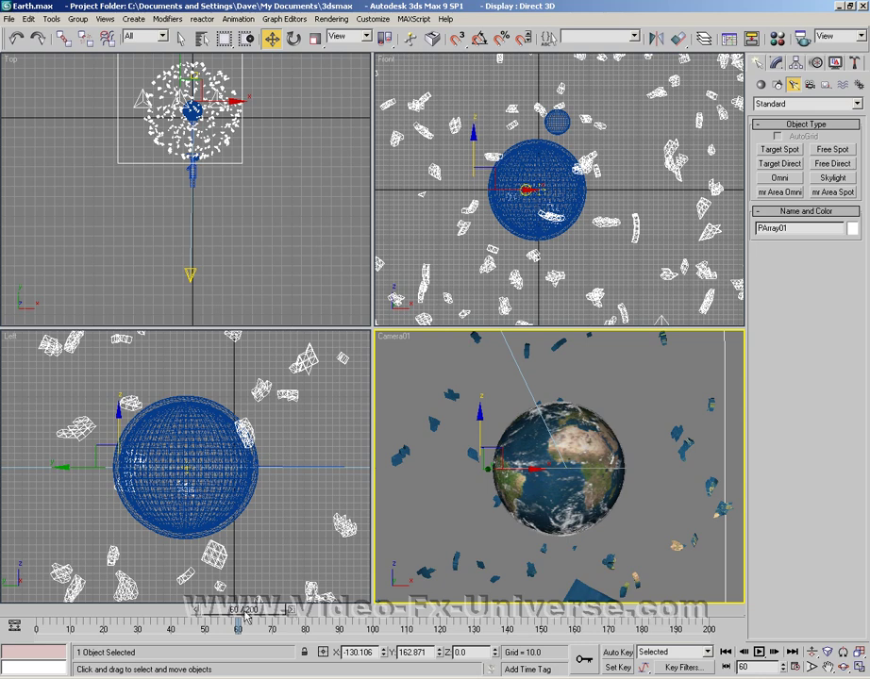
drag(250, 617, 230, 613)
key(w)
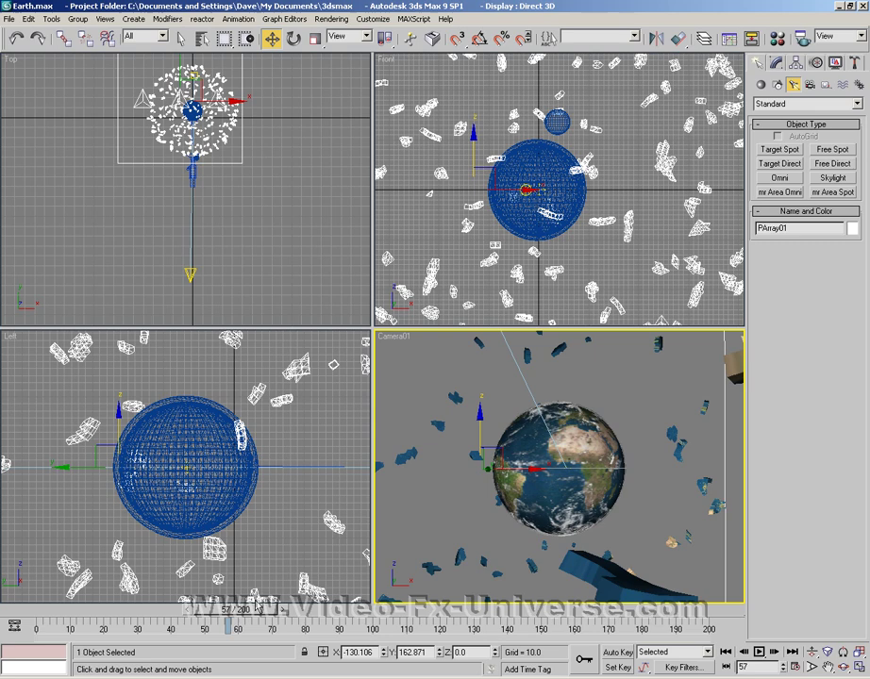